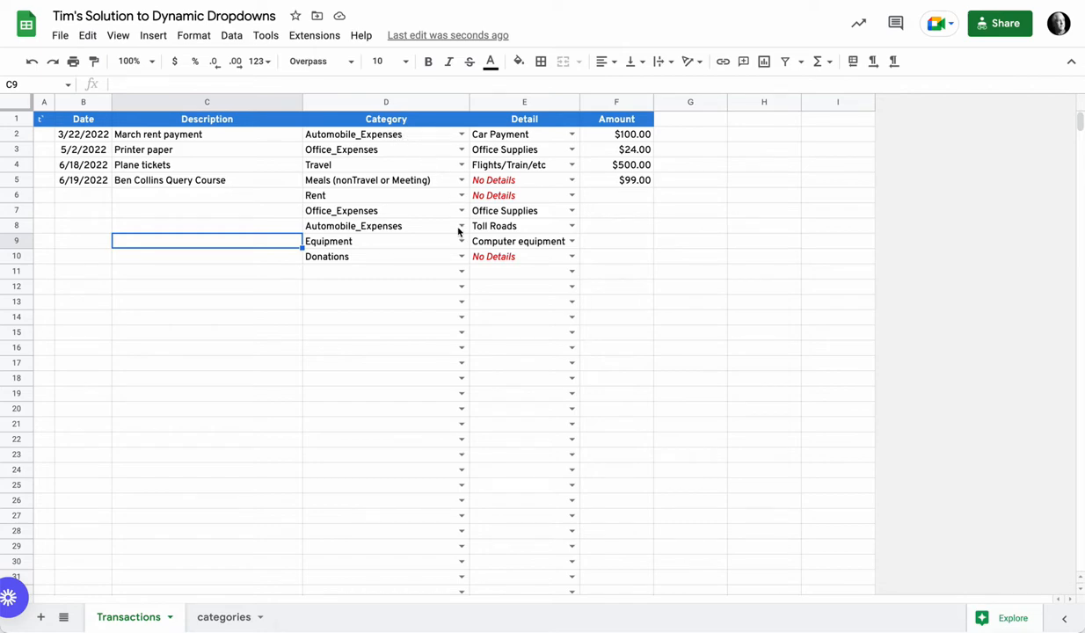
- Set the category in row 2 to Office_Expenses and its detail to Office Supplies
{"action": "left_click", "coordinate": [462, 134]}
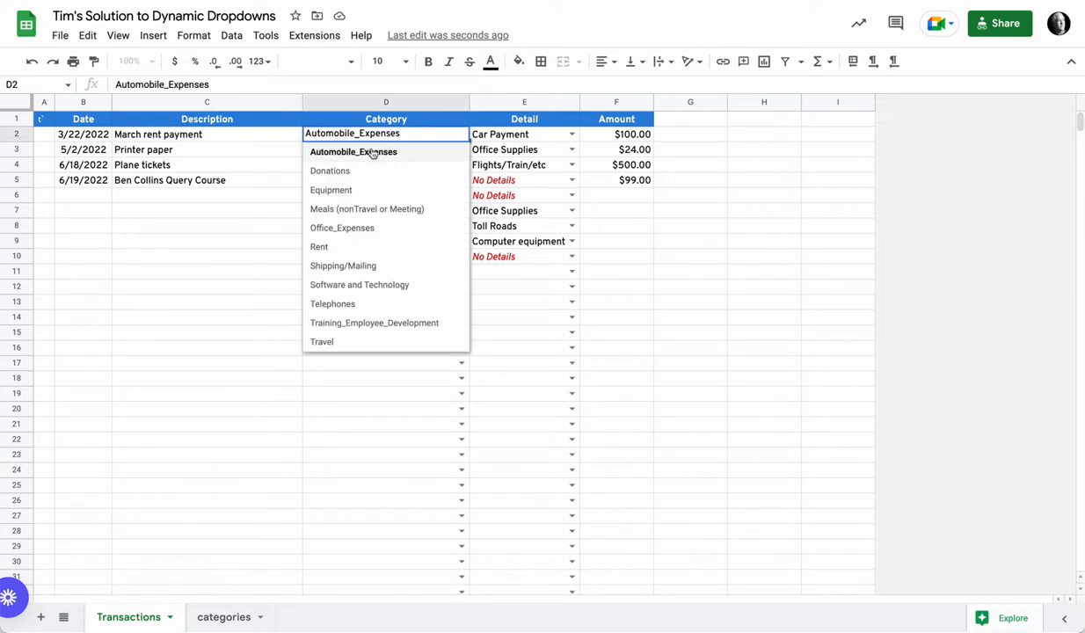
{"action": "left_click", "coordinate": [356, 229]}
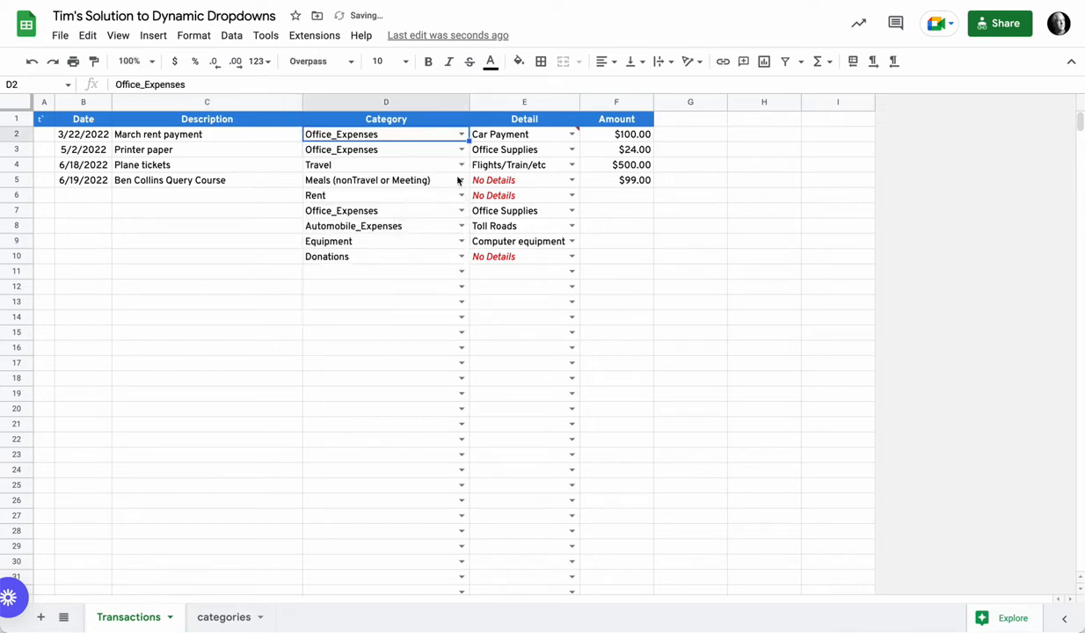
{"action": "left_click", "coordinate": [572, 134]}
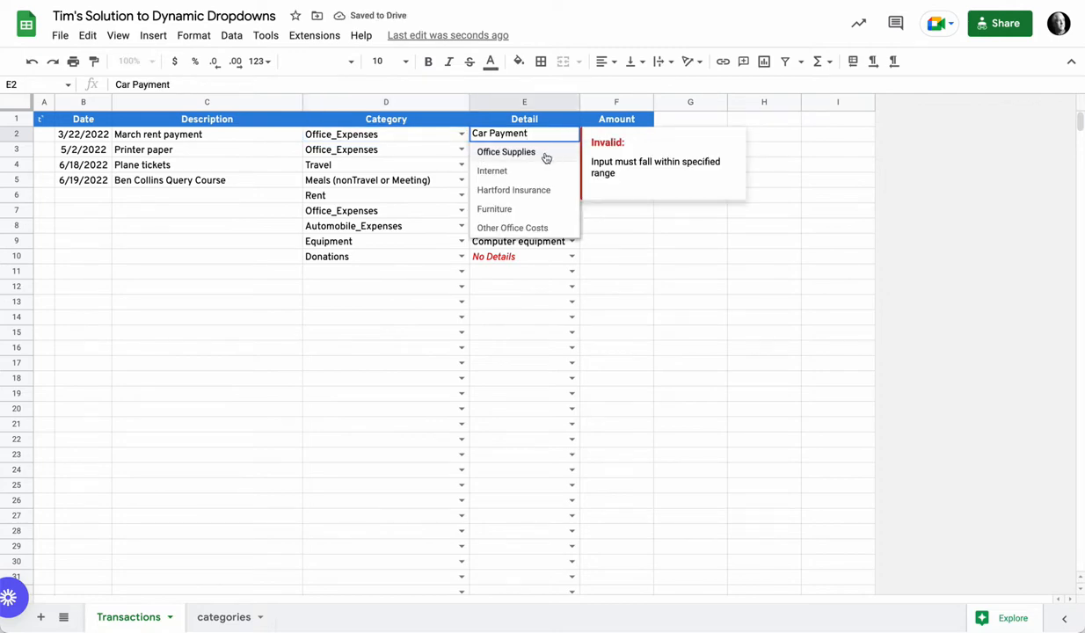
{"action": "left_click", "coordinate": [546, 155]}
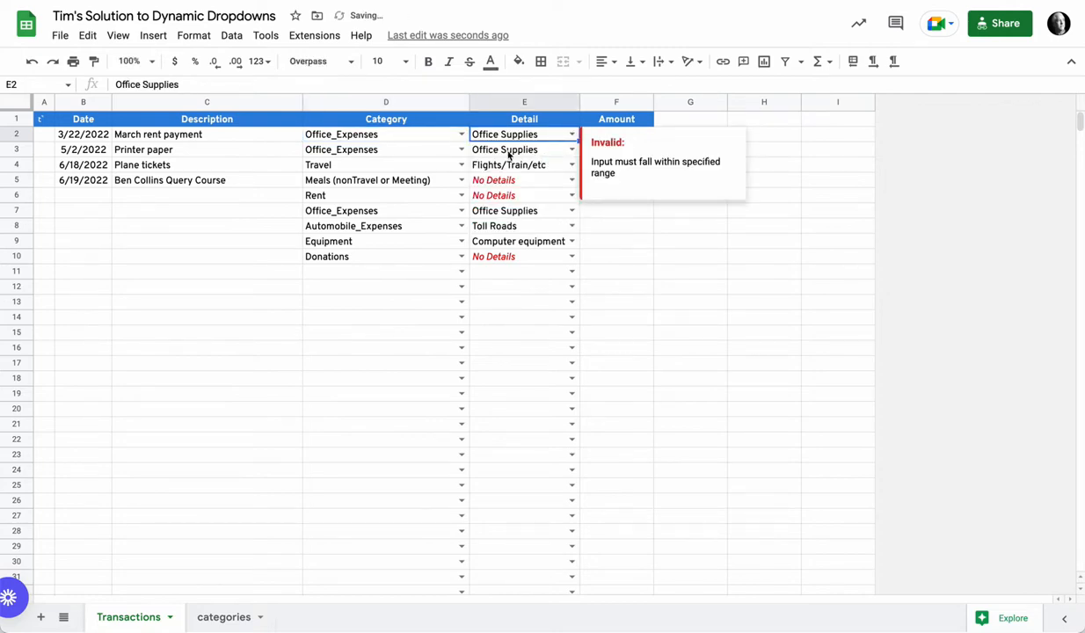
- Set the category in row 2 to Automobile_Expenses and its detail to Car Payment
{"action": "left_click", "coordinate": [461, 133]}
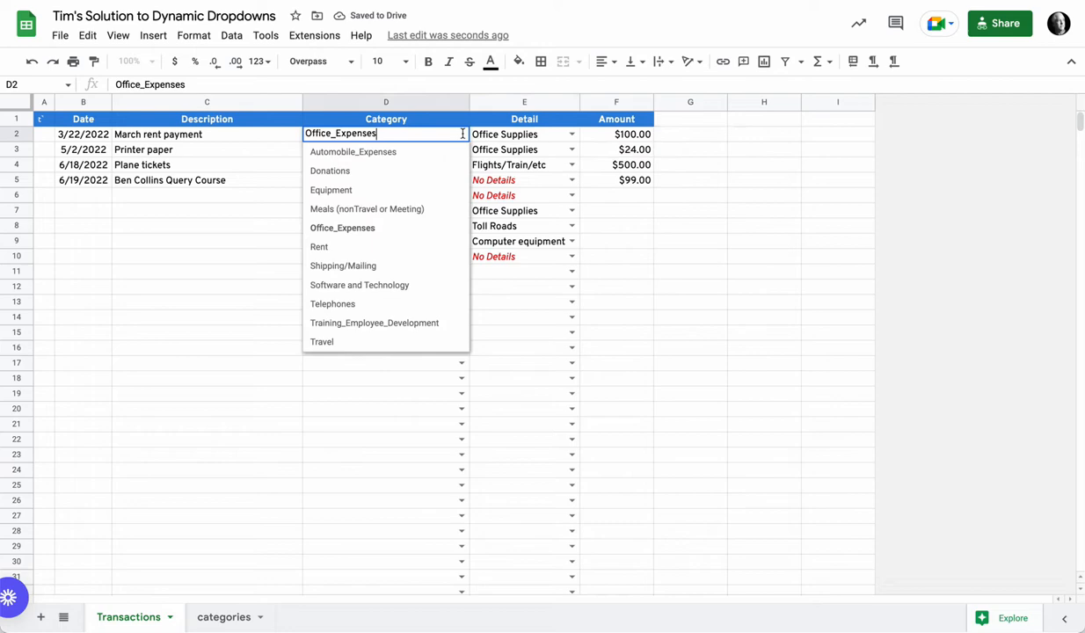
{"action": "left_click", "coordinate": [409, 152]}
{"action": "mouse_move", "coordinate": [576, 135]}
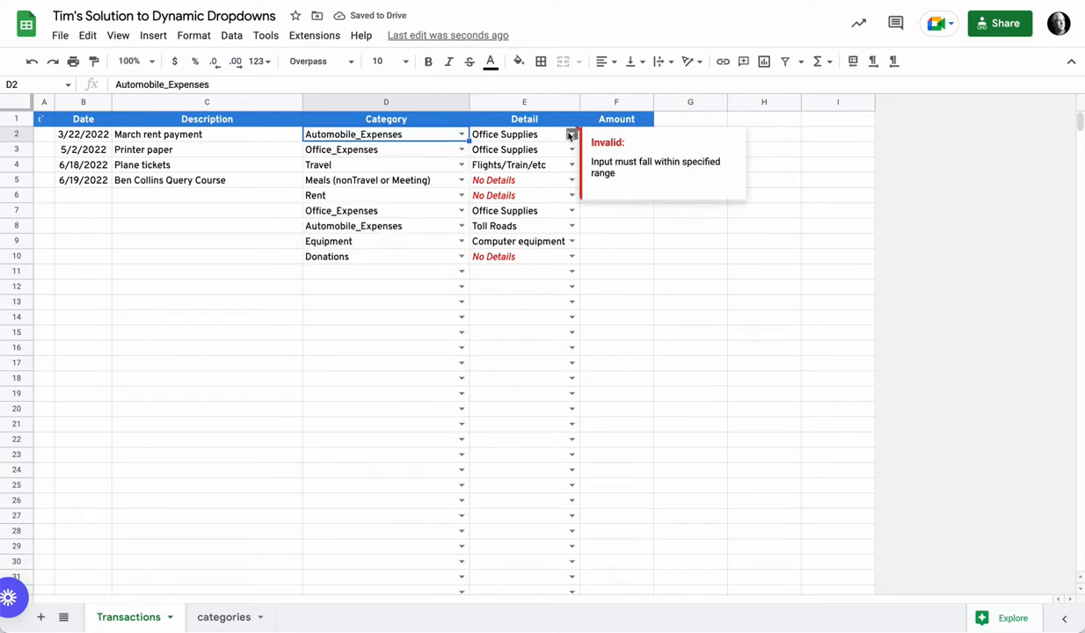
{"action": "left_click", "coordinate": [572, 134]}
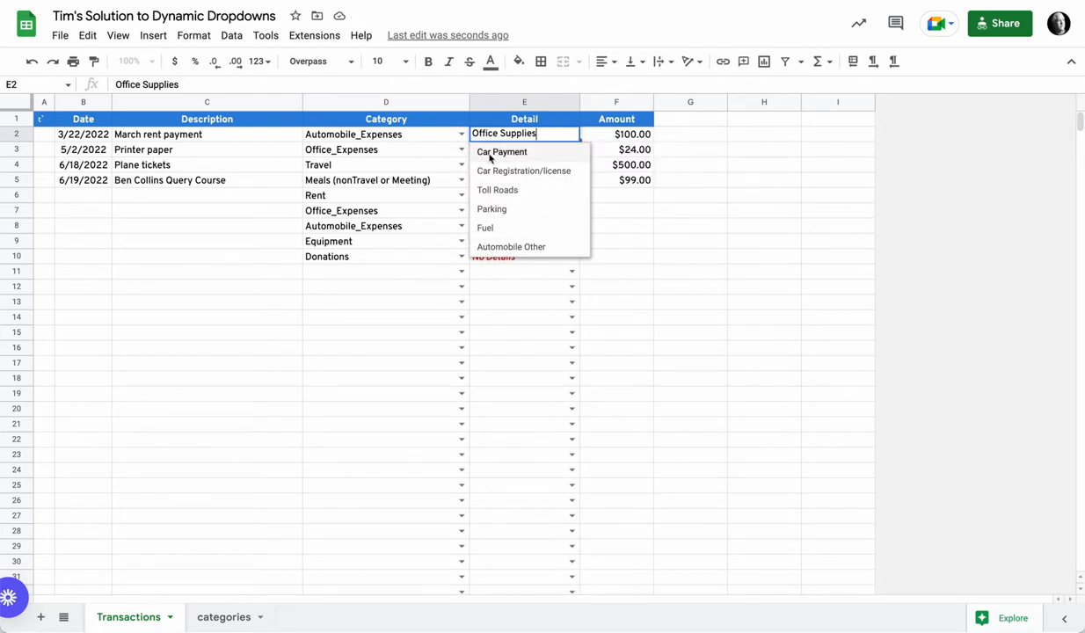
{"action": "left_click", "coordinate": [486, 153]}
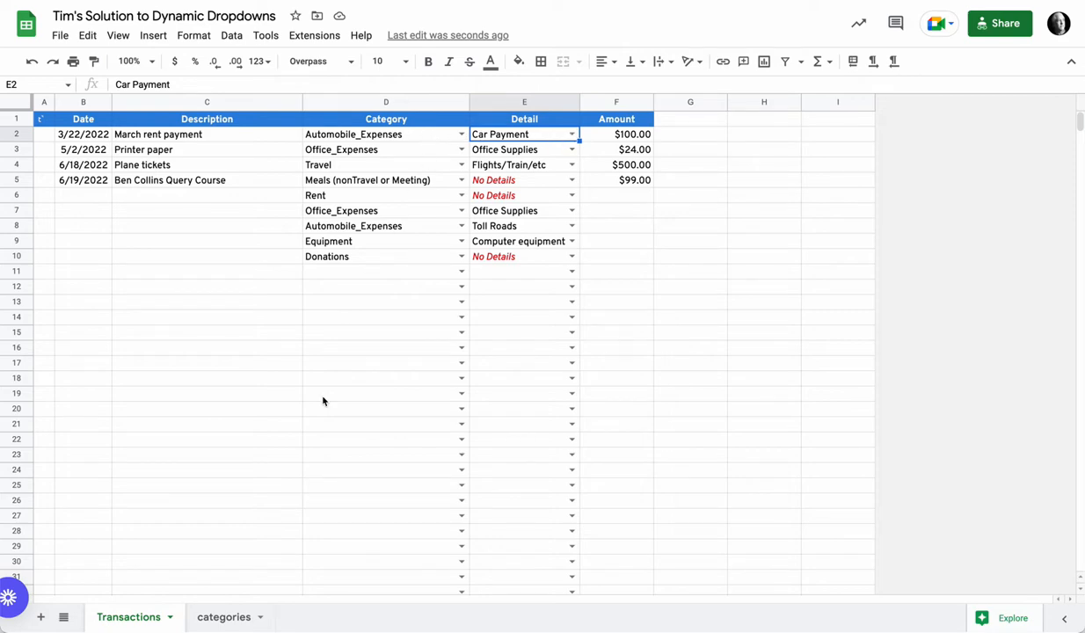
- Examine how categories in column A pair with details in column B on the categories sheet, including the Donations entry
{"action": "left_click", "coordinate": [218, 618]}
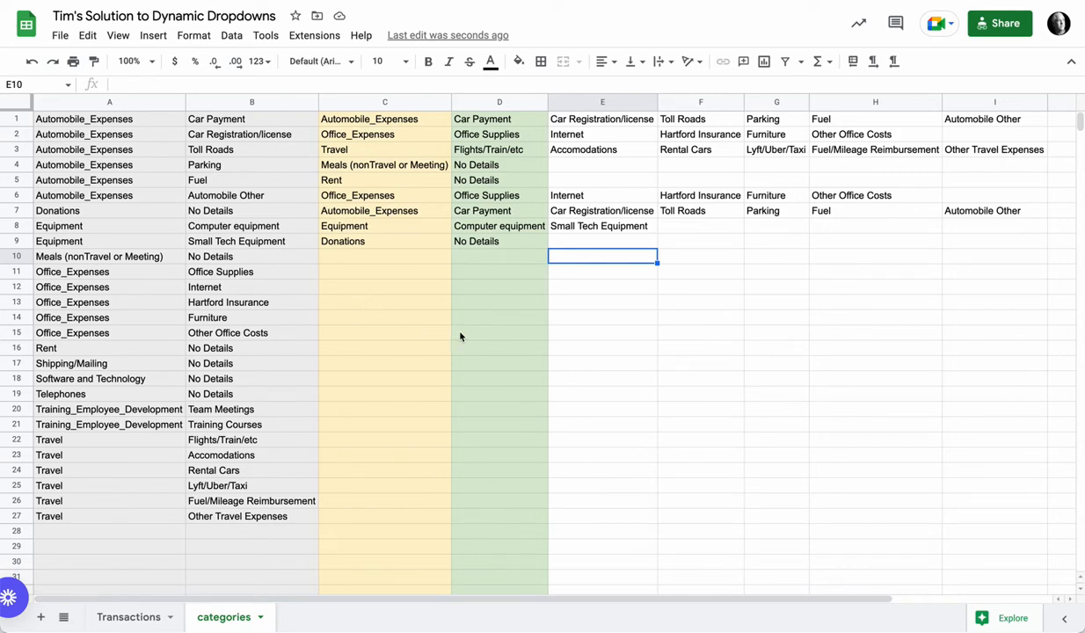
{"action": "left_click", "coordinate": [131, 126]}
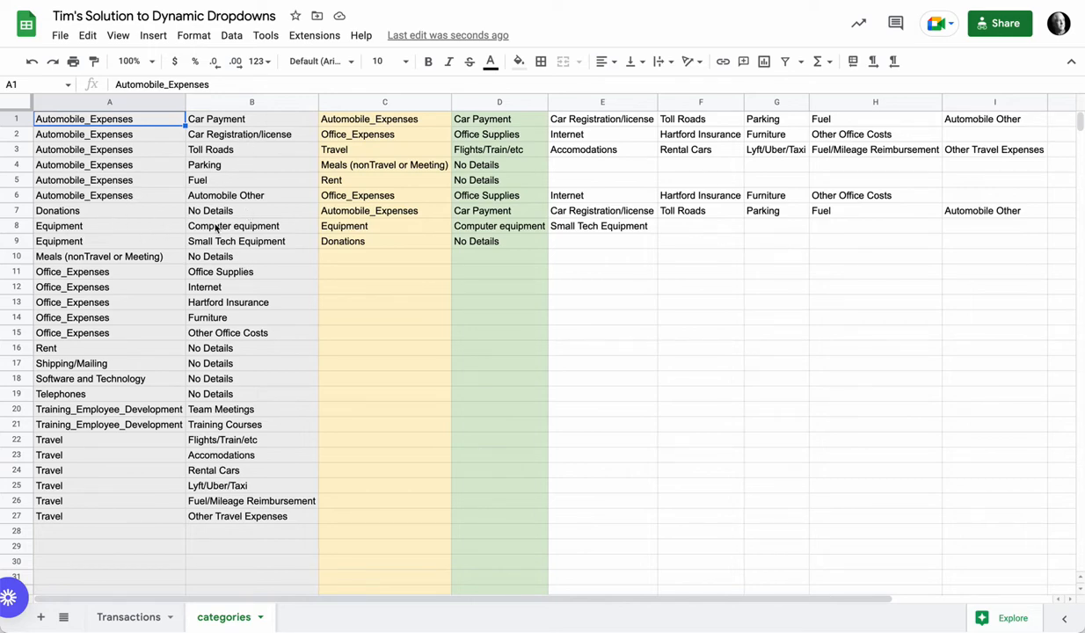
{"action": "left_click", "coordinate": [134, 211]}
{"action": "left_click", "coordinate": [215, 214]}
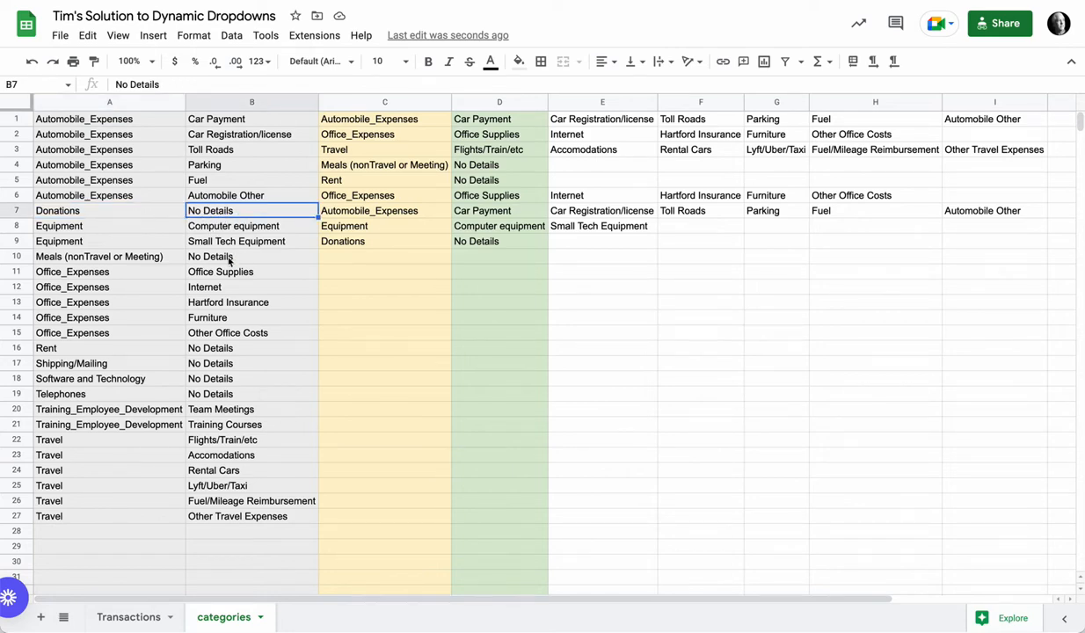
- On the Transactions sheet, choose No Details as the detail for the Meals (nonTravel or Meeting) row
{"action": "left_click", "coordinate": [127, 615]}
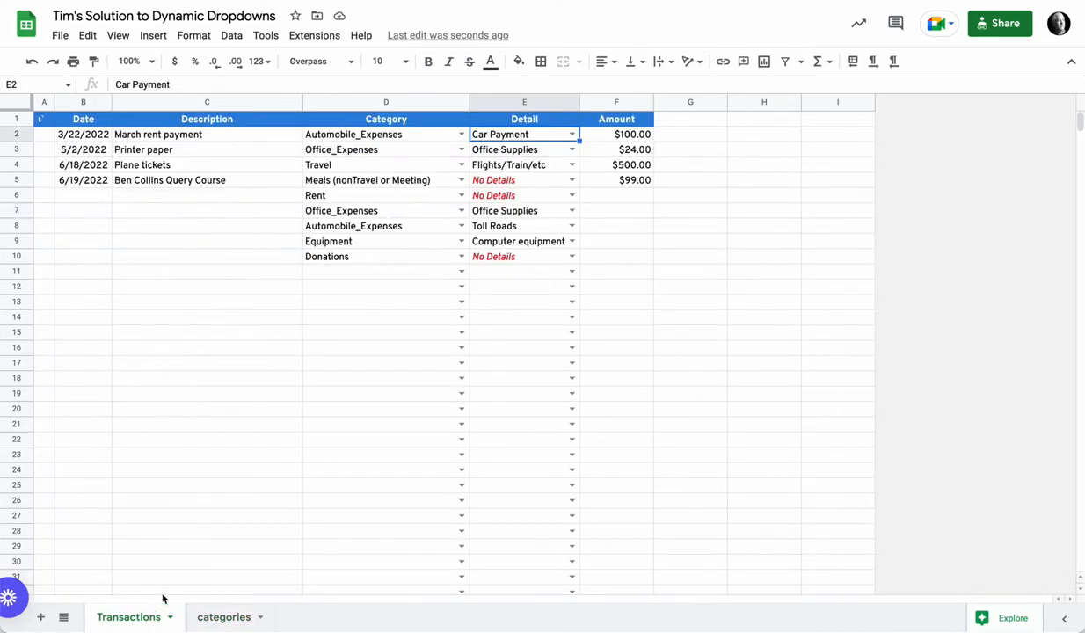
{"action": "left_click", "coordinate": [571, 180]}
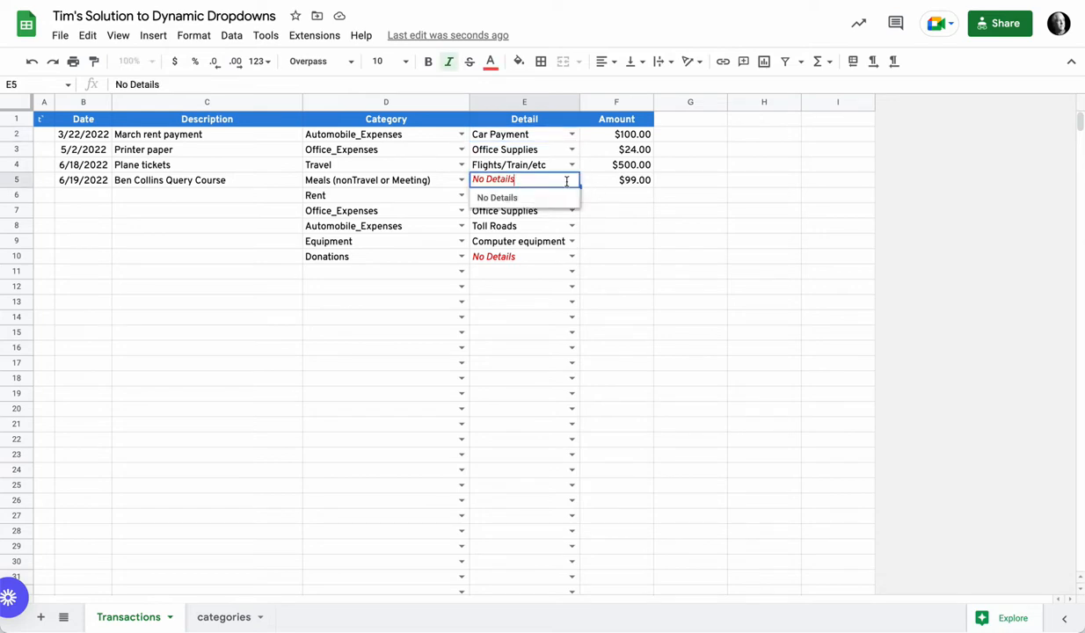
{"action": "left_click", "coordinate": [523, 198]}
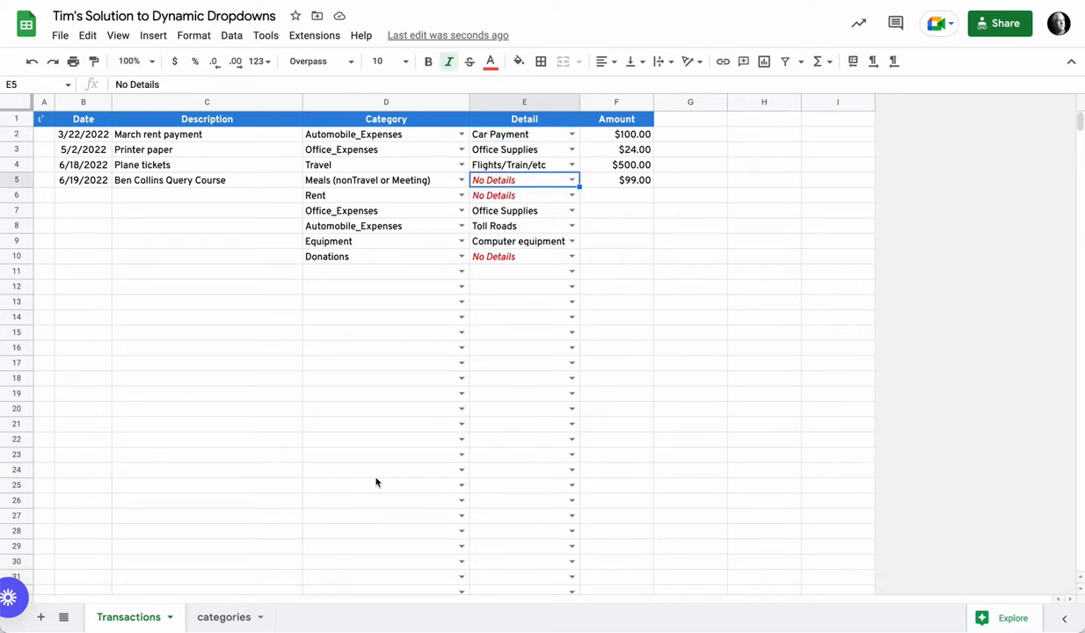
- Inspect the formula in cell C1 of the categories sheet and return to the Transactions sheet
{"action": "left_click", "coordinate": [221, 619]}
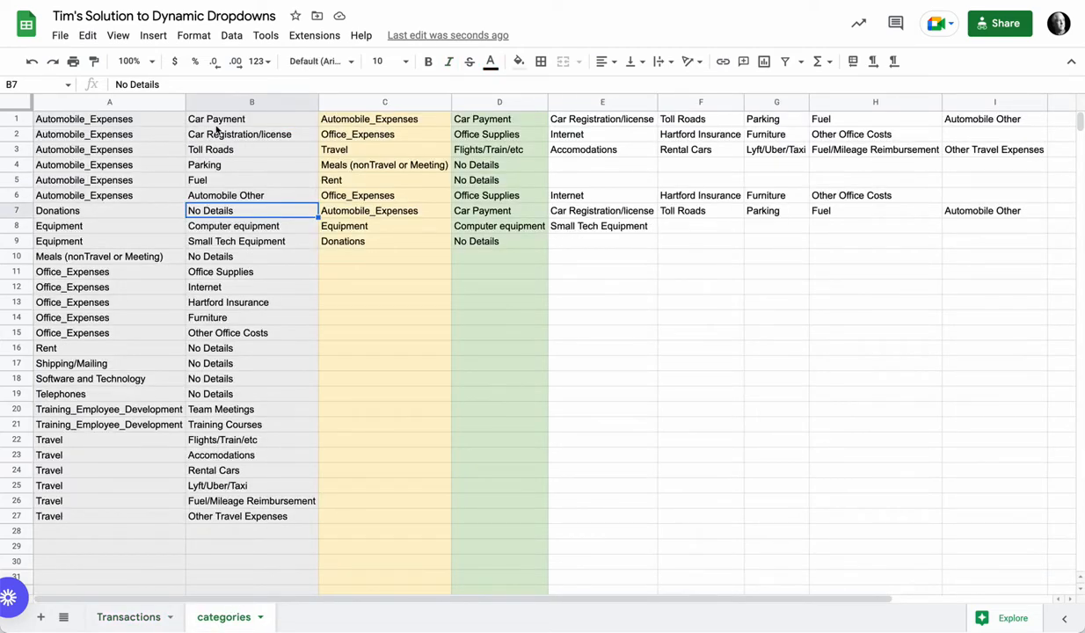
{"action": "left_click", "coordinate": [383, 126]}
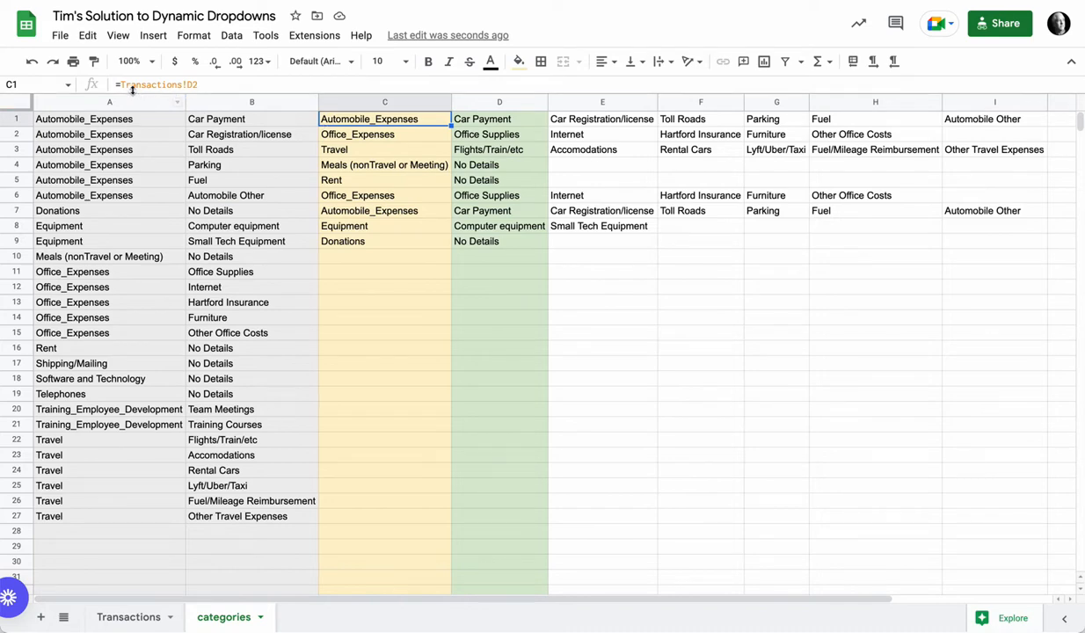
{"action": "left_click", "coordinate": [145, 616]}
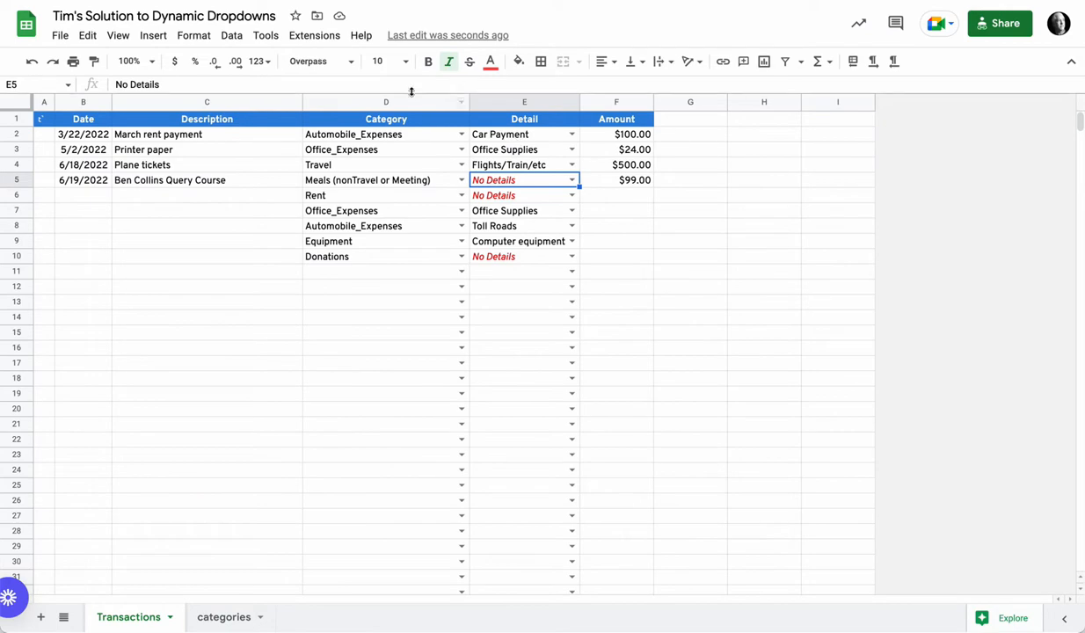
- Review the data validation rule of category cell D2 and close it without saving
{"action": "left_click", "coordinate": [407, 140]}
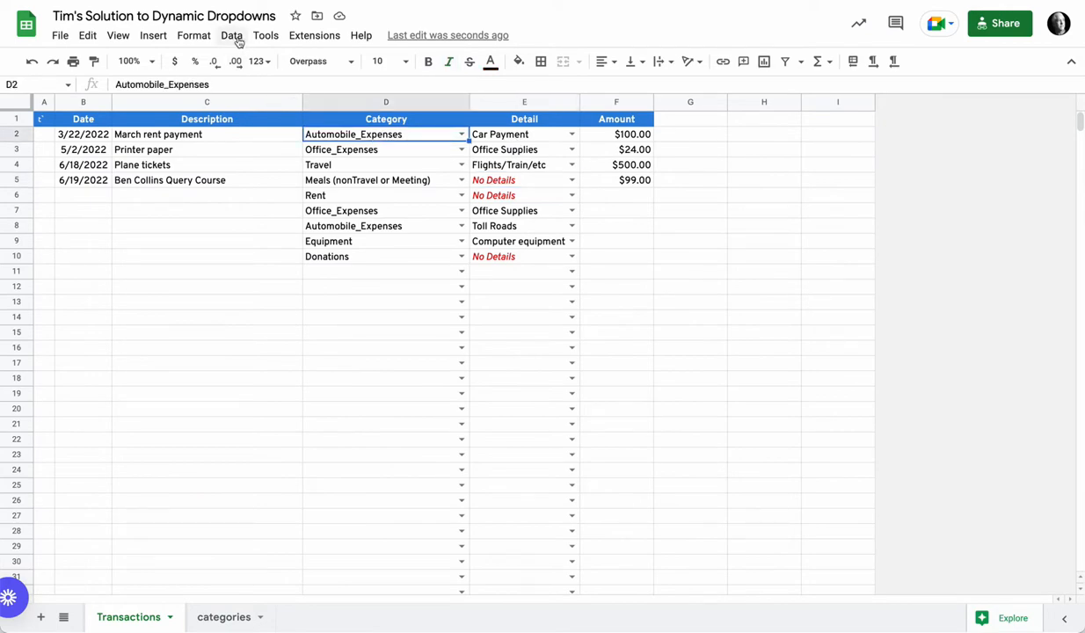
{"action": "left_click", "coordinate": [232, 36]}
{"action": "left_click", "coordinate": [296, 313]}
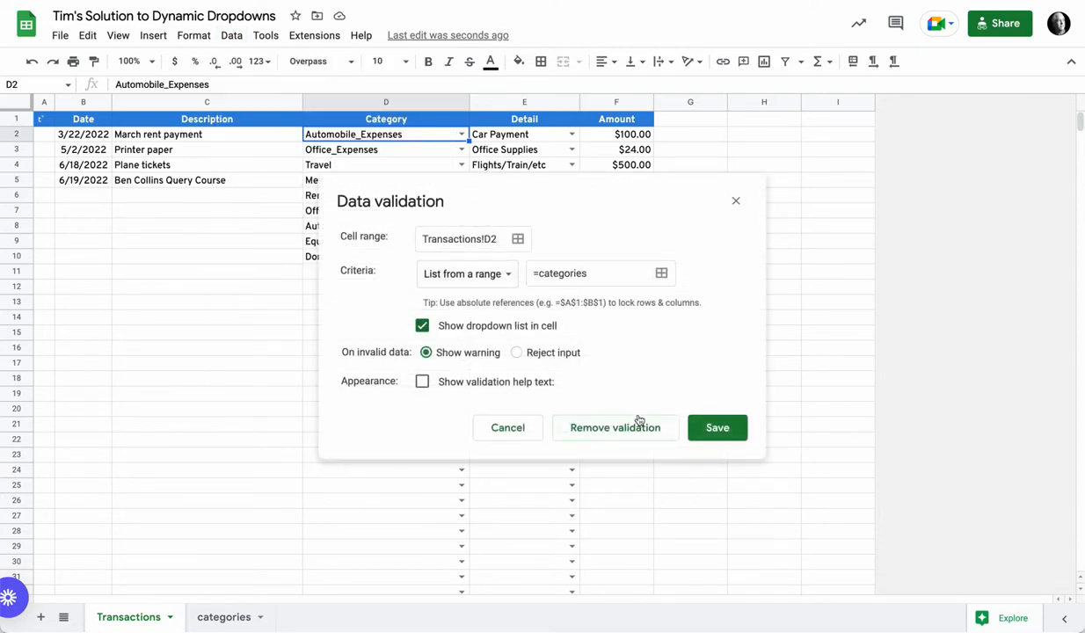
{"action": "left_click", "coordinate": [518, 430]}
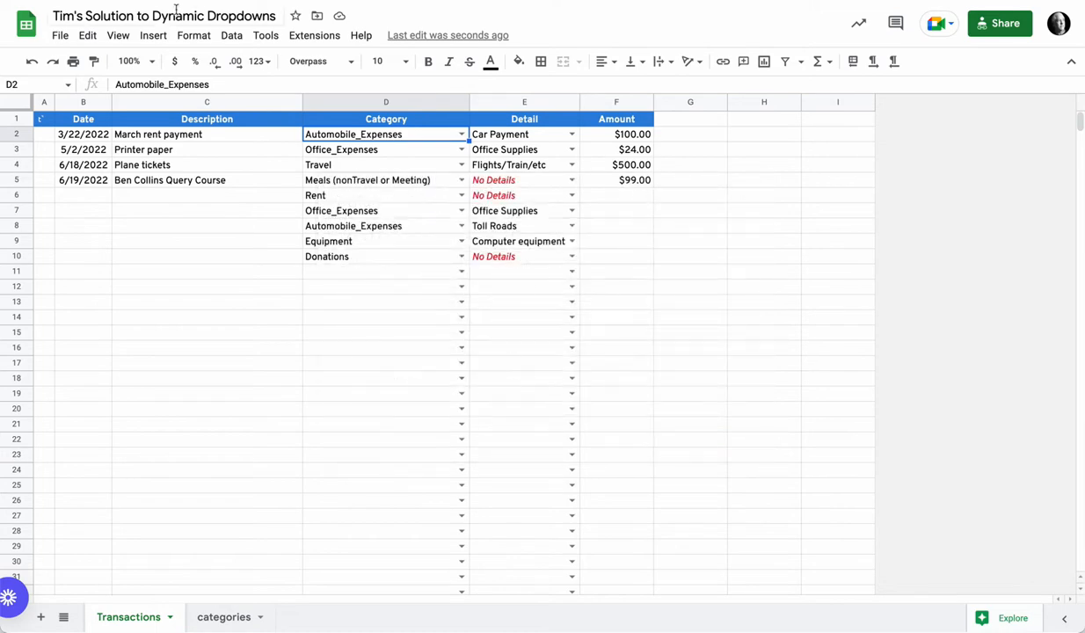
- Display the spreadsheet's named ranges and compare them with the data on the categories sheet
{"action": "left_click", "coordinate": [231, 36]}
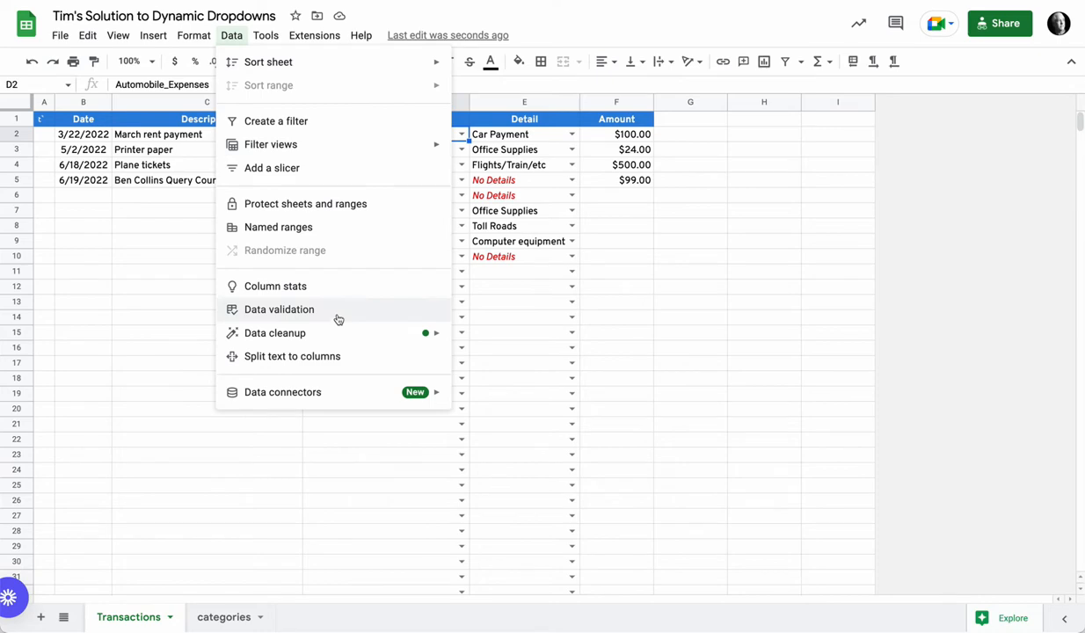
{"action": "left_click", "coordinate": [278, 227]}
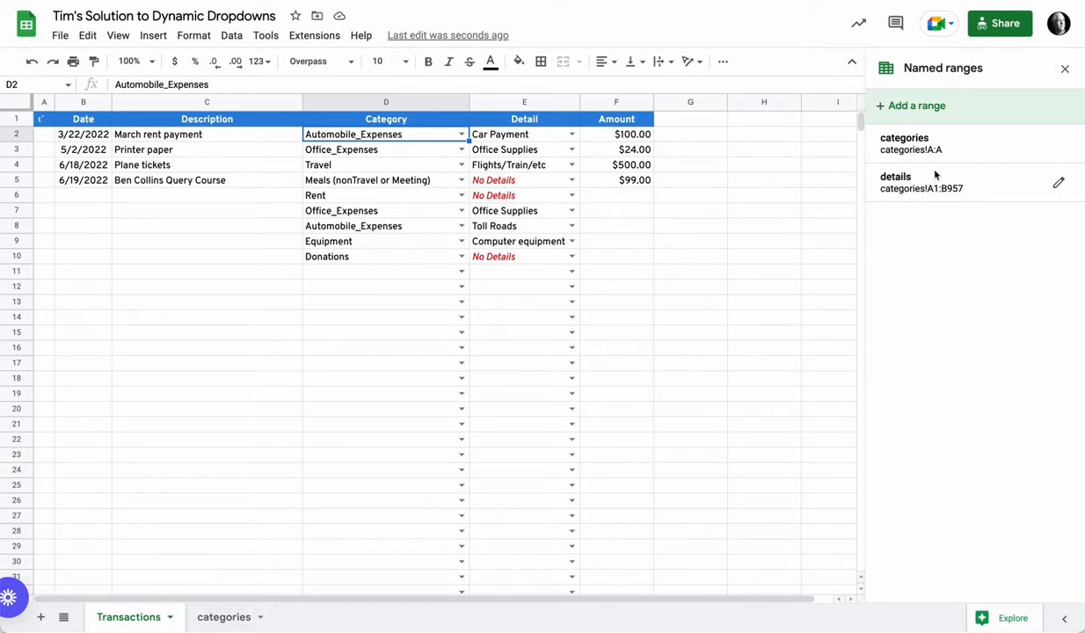
{"action": "left_click", "coordinate": [231, 607]}
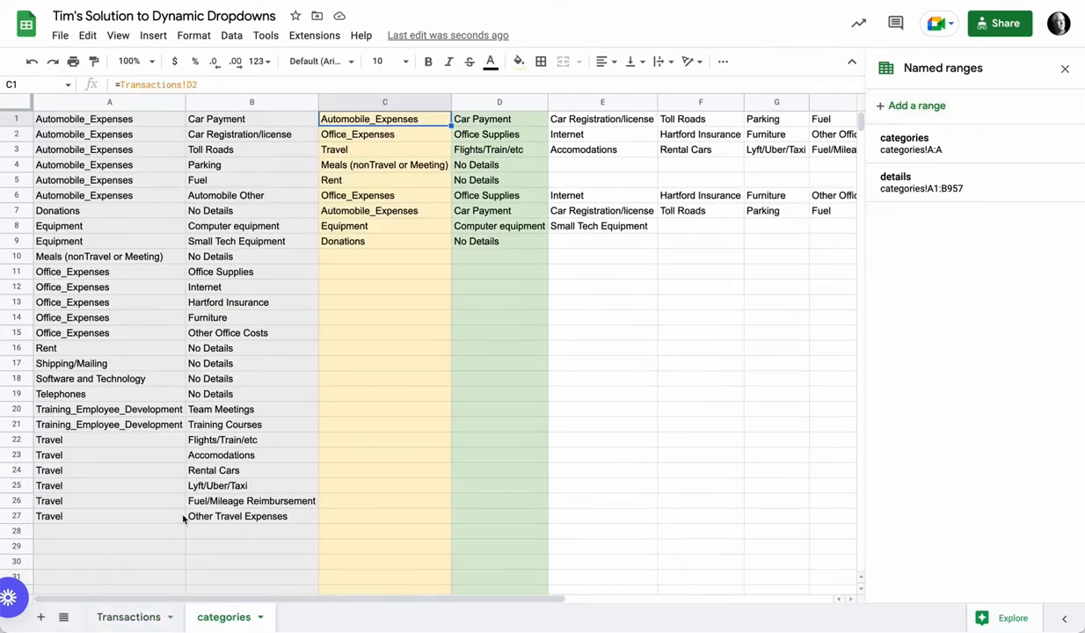
{"action": "left_click", "coordinate": [145, 620]}
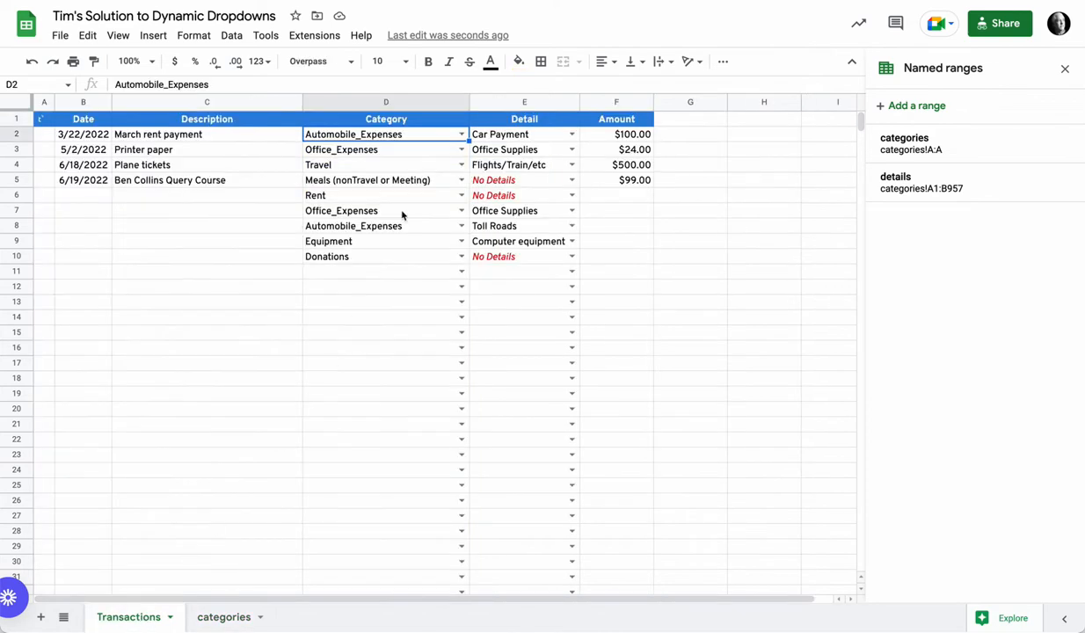
- Add the category Zebras with detail No Details in row 28 of the categories sheet, and check the dropdown in Transactions D2
{"action": "left_click", "coordinate": [222, 621]}
{"action": "left_click", "coordinate": [82, 531]}
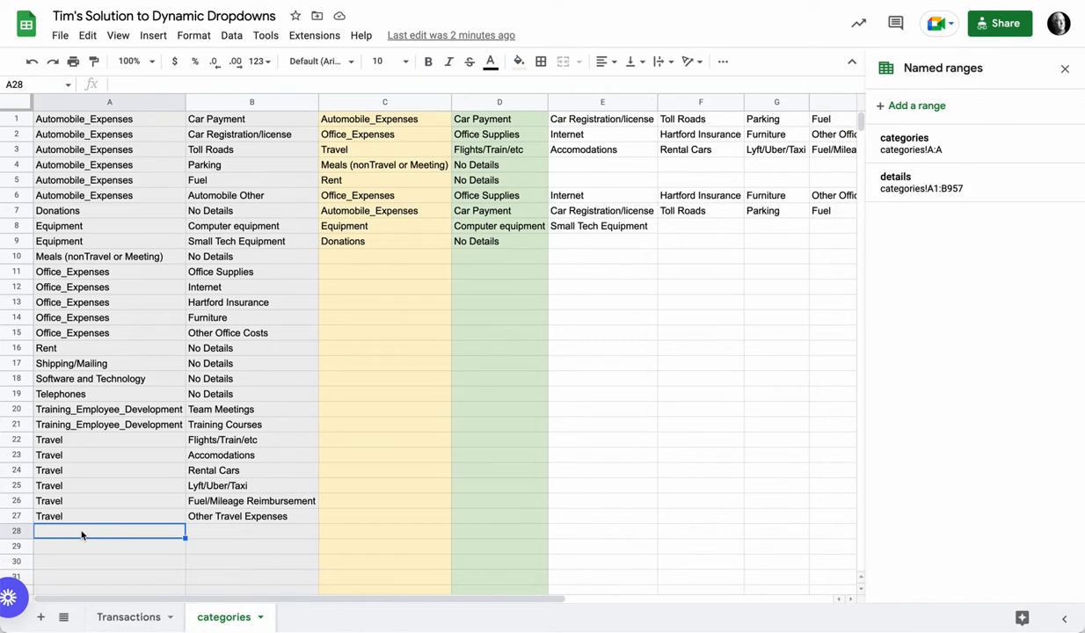
{"action": "type", "text": "Zebras"}
{"action": "key", "text": "Tab"}
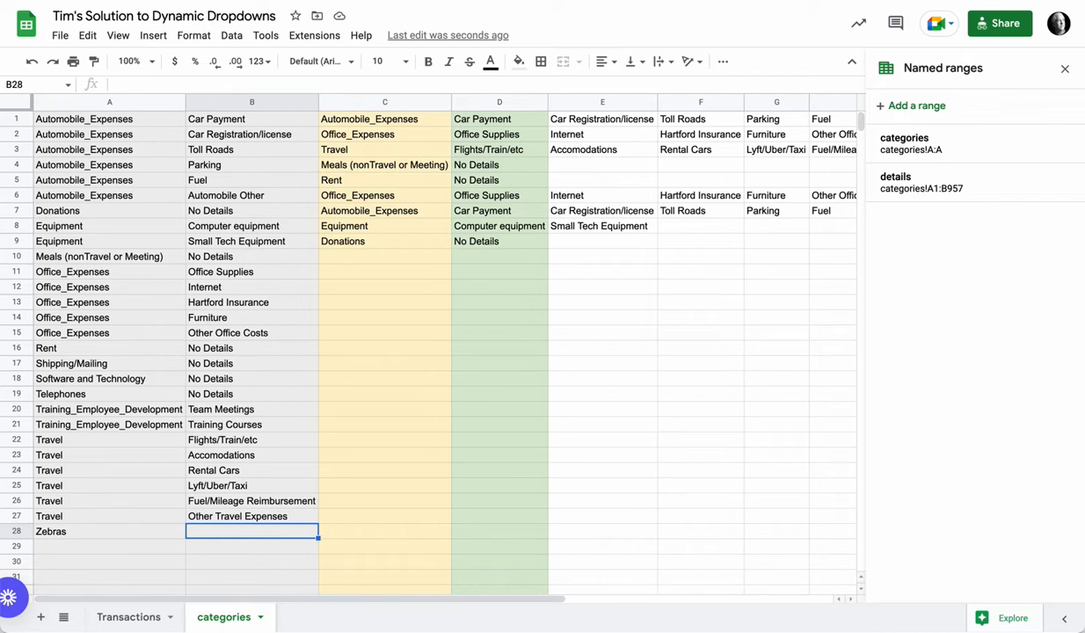
{"action": "type", "text": "No "}
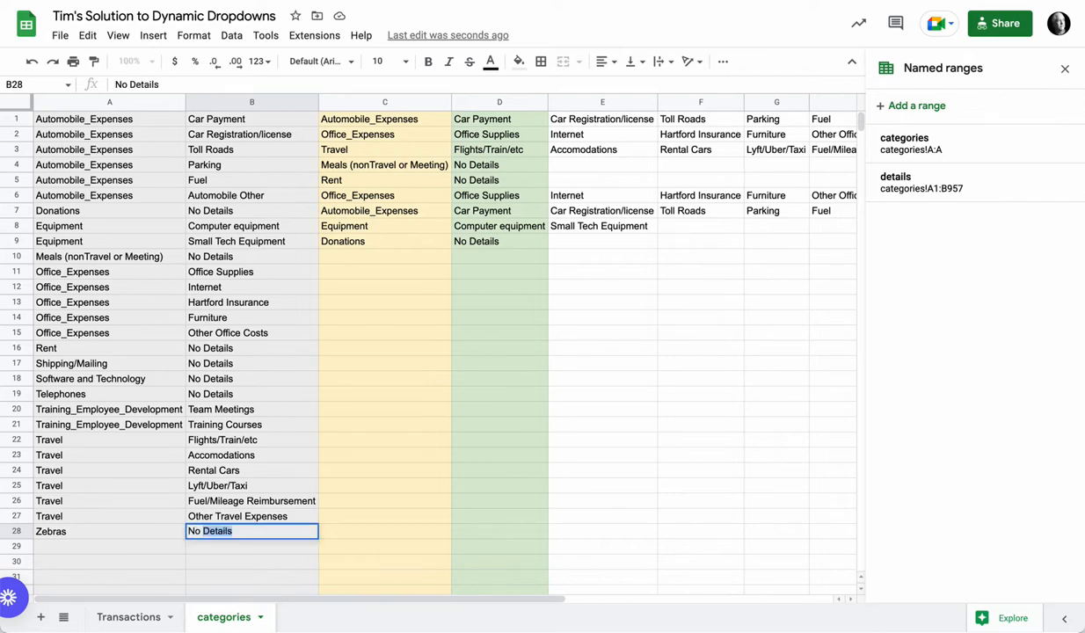
{"action": "type", "text": "Details"}
{"action": "key", "text": "Return"}
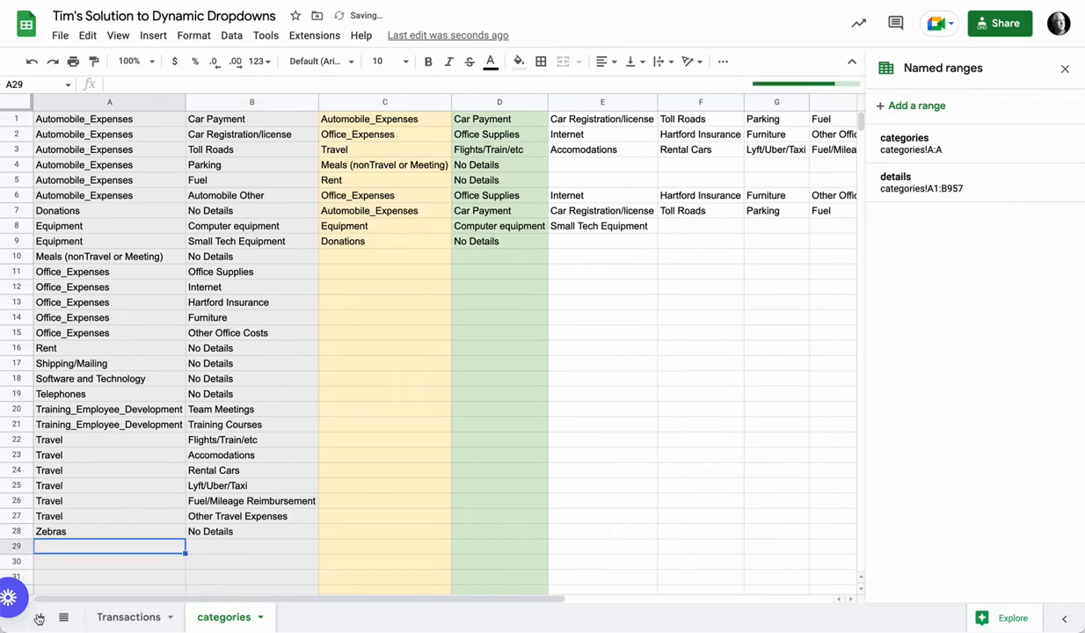
{"action": "left_click", "coordinate": [141, 617]}
{"action": "left_click", "coordinate": [461, 134]}
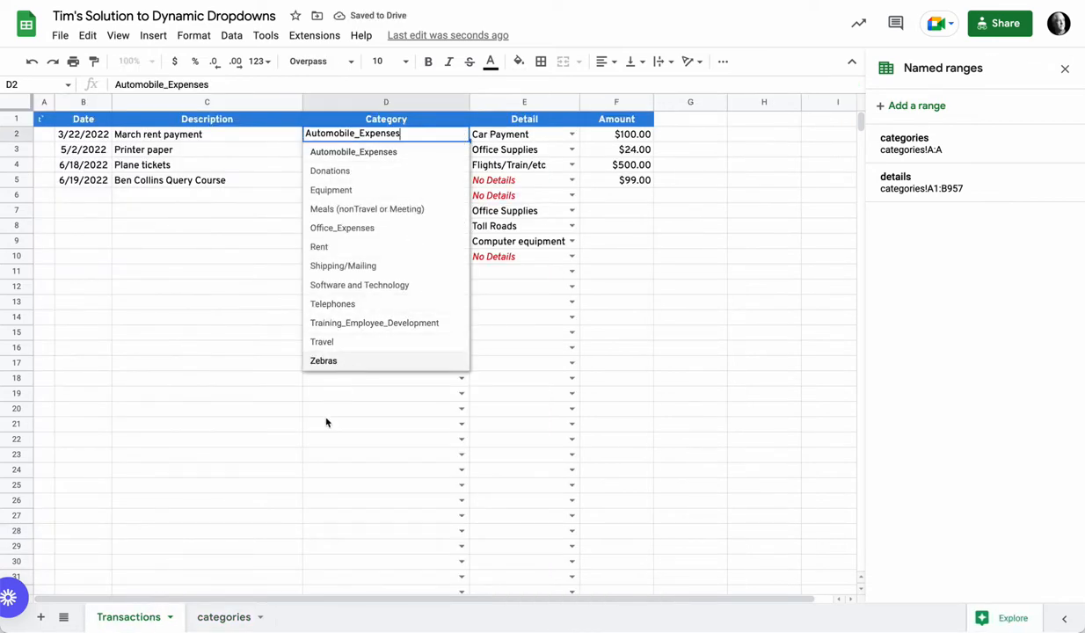
- Delete the Zebras entry from A28:B28 on the categories sheet and recheck the category dropdown in Transactions D2
{"action": "left_click", "coordinate": [225, 616]}
{"action": "left_click_drag", "start_coordinate": [154, 529], "coordinate": [207, 524]}
{"action": "key", "text": "Delete"}
{"action": "left_click", "coordinate": [141, 618]}
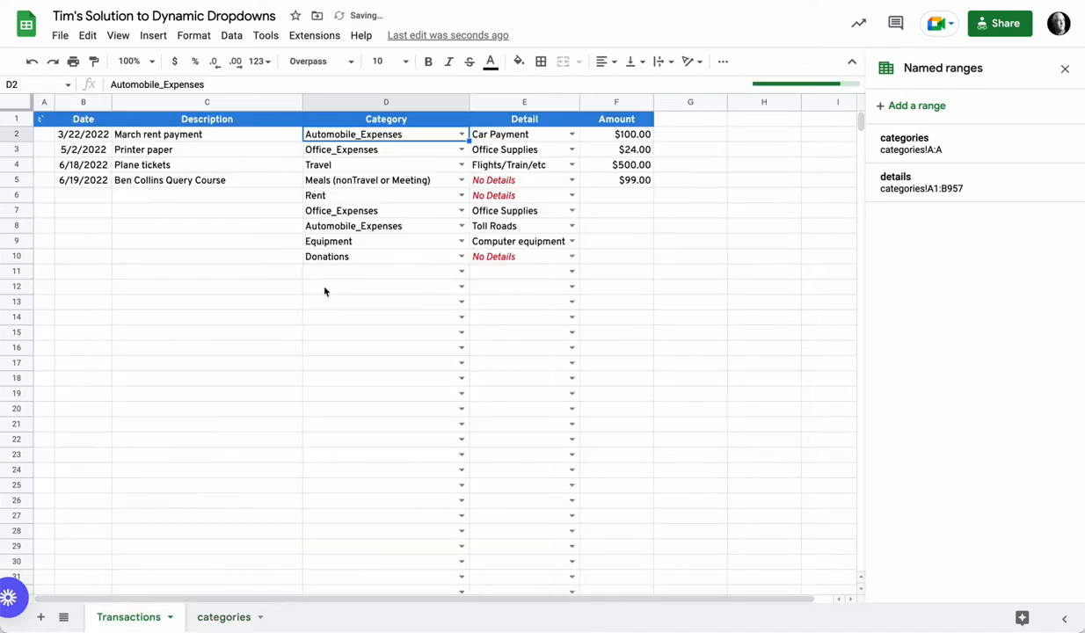
{"action": "left_click", "coordinate": [463, 136]}
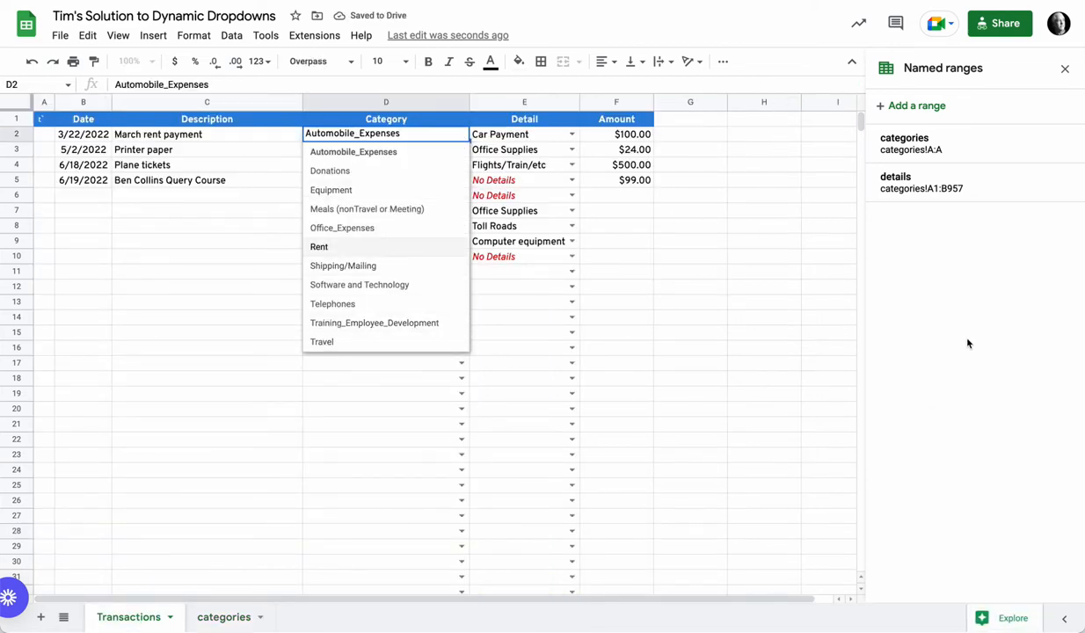
{"action": "left_click", "coordinate": [963, 267]}
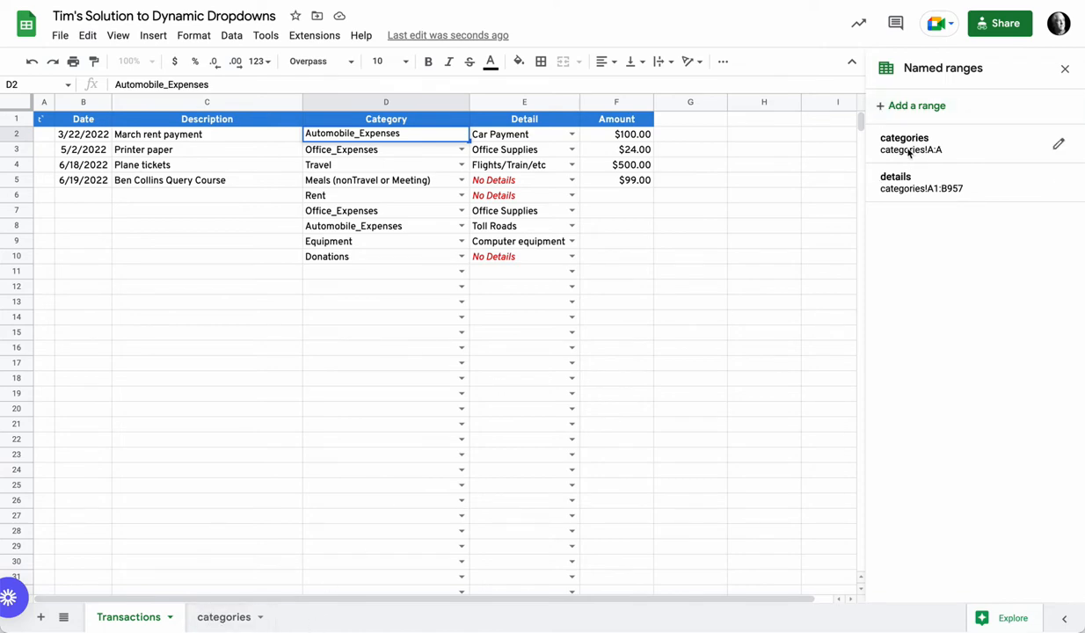
- Examine column A of the categories sheet as the source of the categories named range, and return to Transactions
{"action": "left_click", "coordinate": [216, 613]}
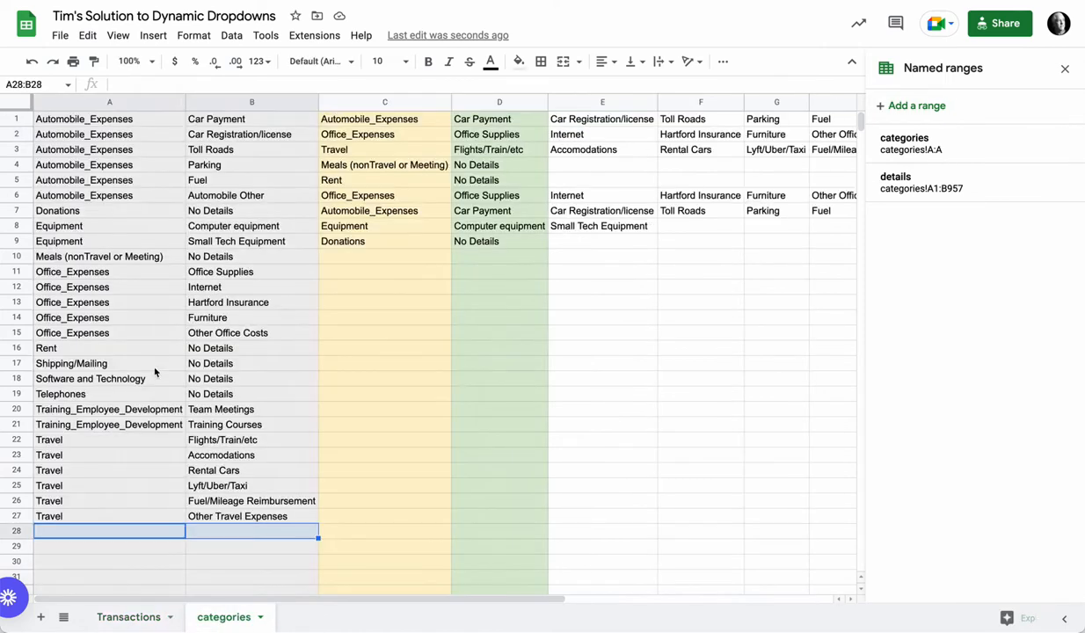
{"action": "left_click", "coordinate": [109, 104]}
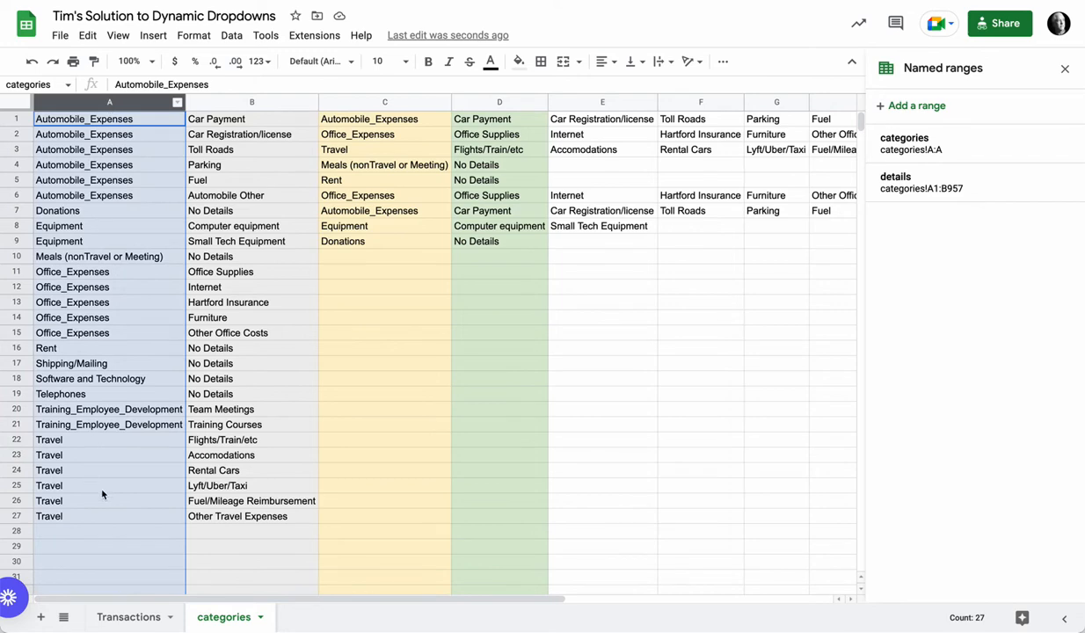
{"action": "left_click", "coordinate": [155, 615]}
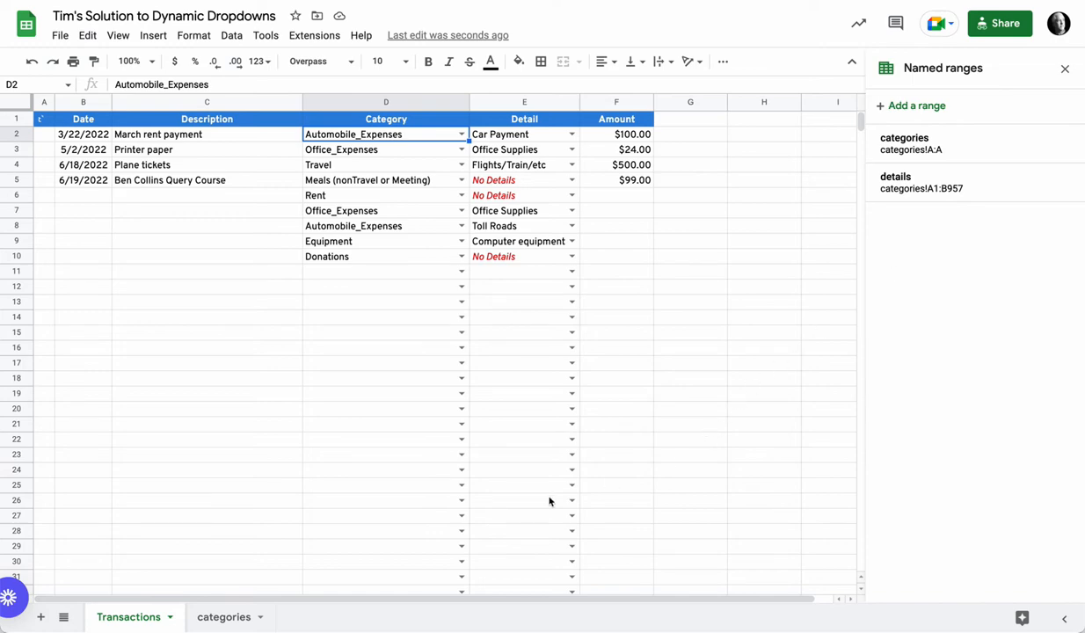
- Change the details named range on the categories sheet to the open-ended range categories!A1:B
{"action": "left_click", "coordinate": [221, 617]}
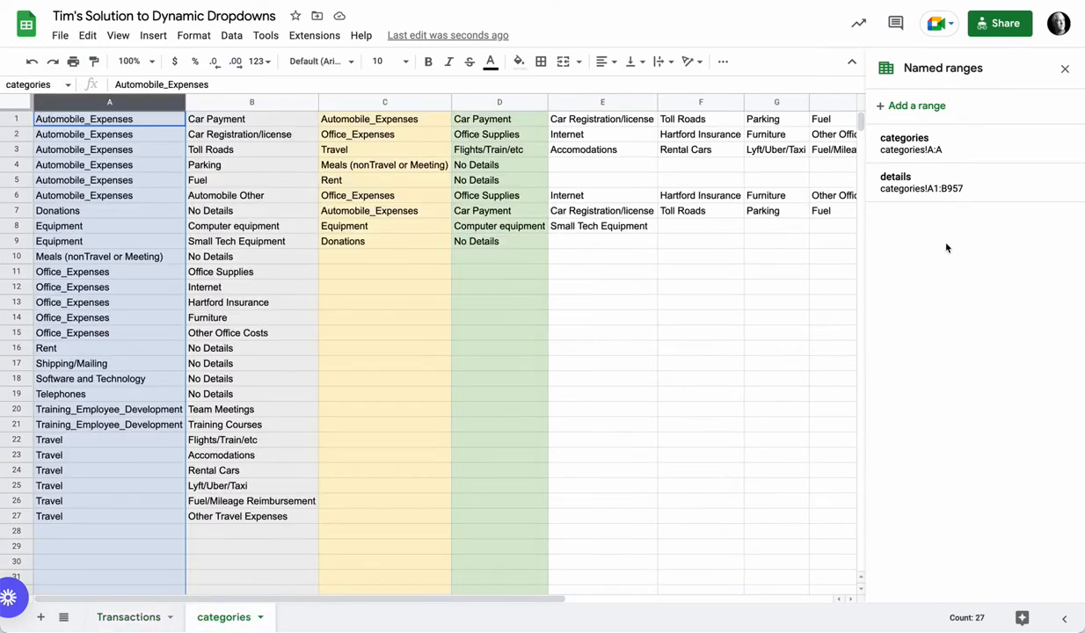
{"action": "mouse_move", "coordinate": [860, 125]}
{"action": "left_mouse_down"}
{"action": "mouse_move", "coordinate": [847, 444]}
{"action": "mouse_move", "coordinate": [856, 608]}
{"action": "mouse_move", "coordinate": [855, 189]}
{"action": "mouse_move", "coordinate": [881, 153]}
{"action": "left_mouse_up"}
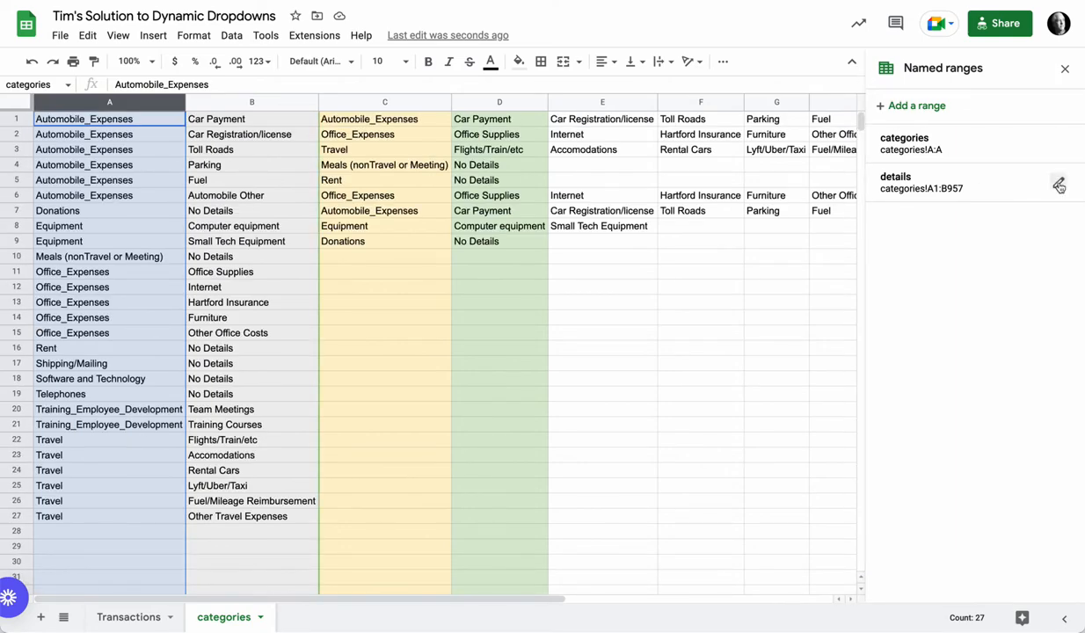
{"action": "left_click", "coordinate": [1059, 185]}
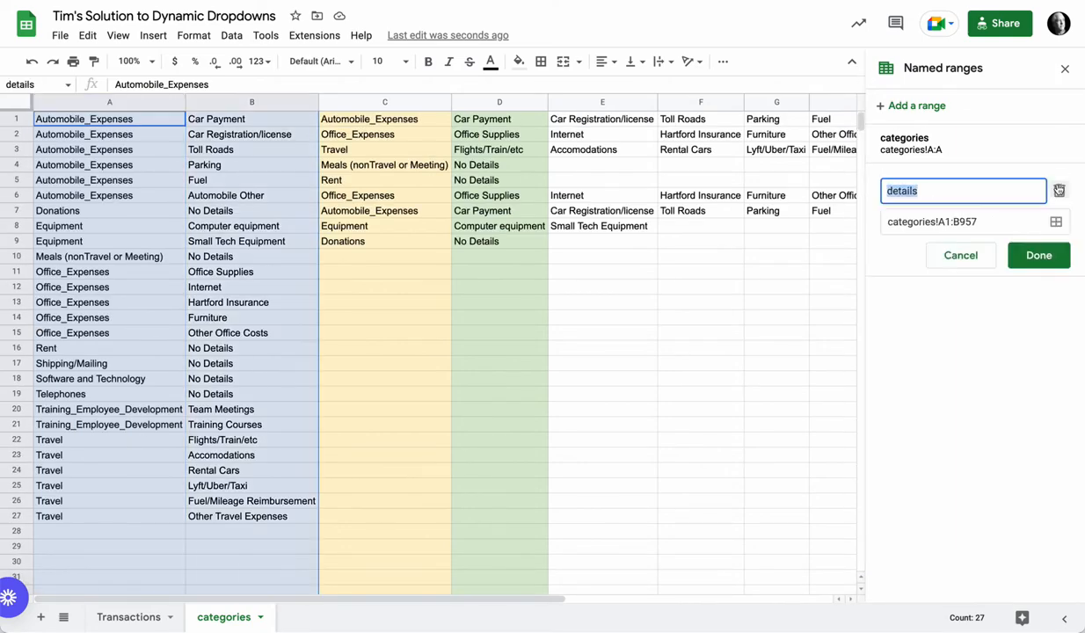
{"action": "left_click", "coordinate": [982, 222]}
{"action": "key", "text": "BackSpace"}
{"action": "key", "text": "BackSpace"}
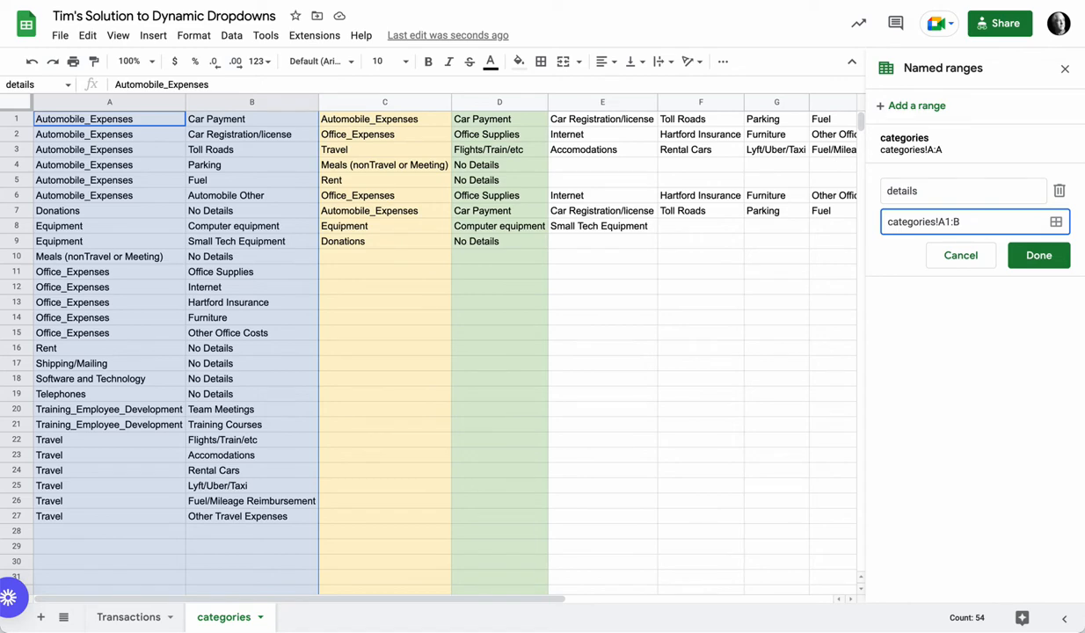
{"action": "key", "text": "Return"}
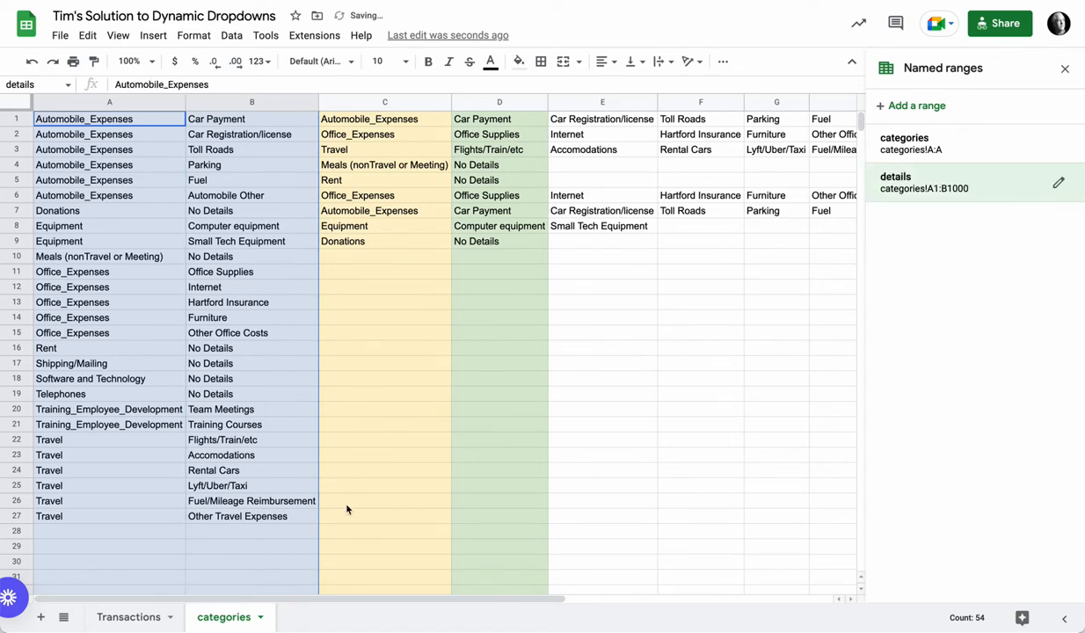
- Review the data validation rule of the category cell D2 in Transactions, leaving it unmodified
{"action": "left_click", "coordinate": [128, 617]}
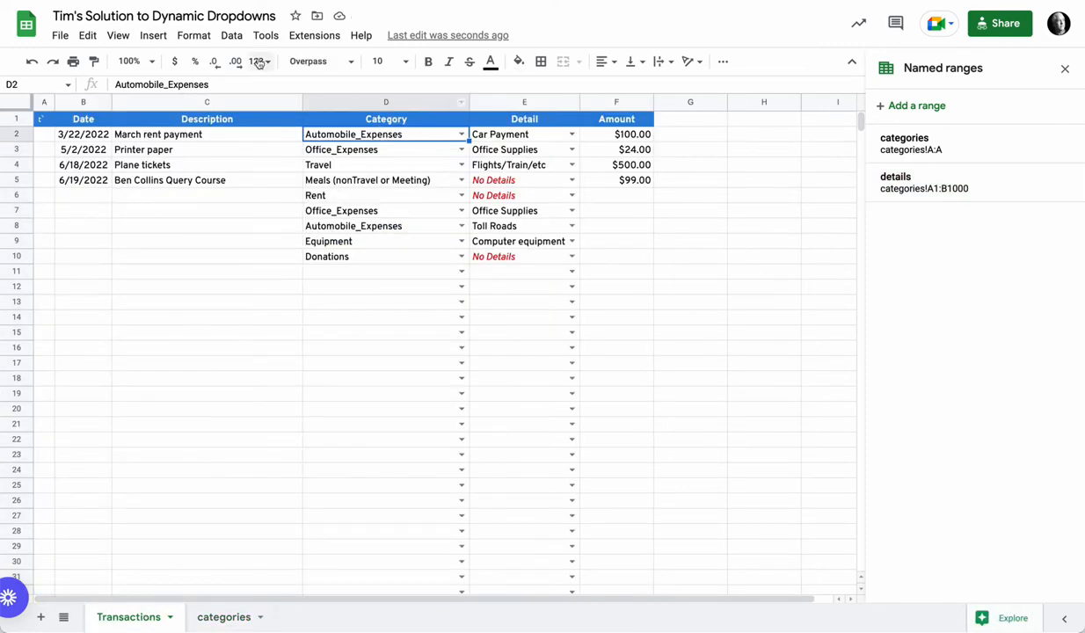
{"action": "left_click", "coordinate": [231, 35]}
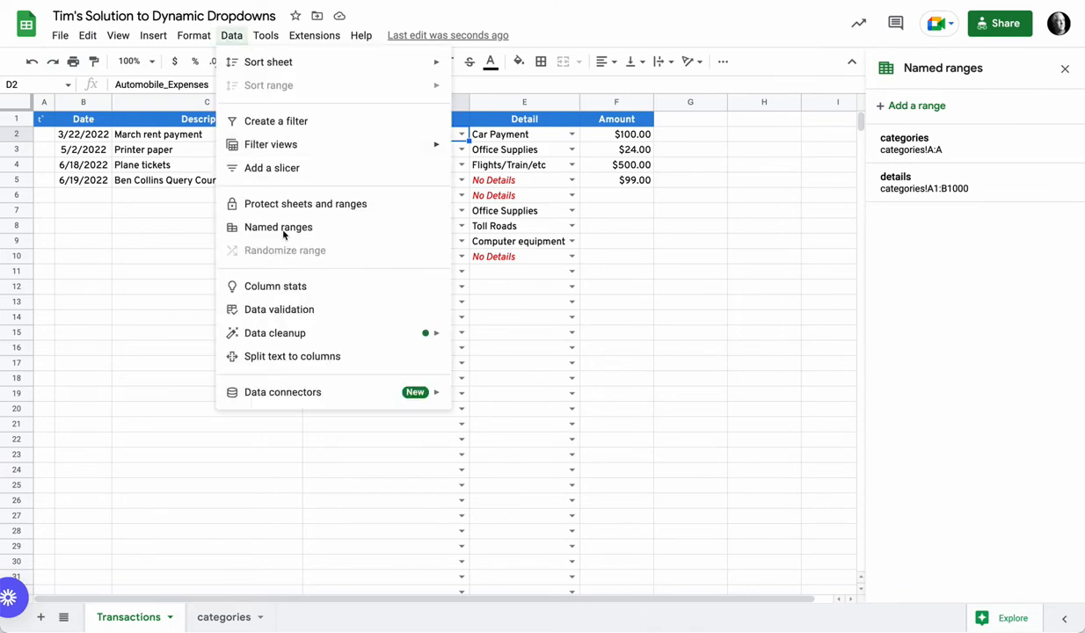
{"action": "left_click", "coordinate": [332, 313]}
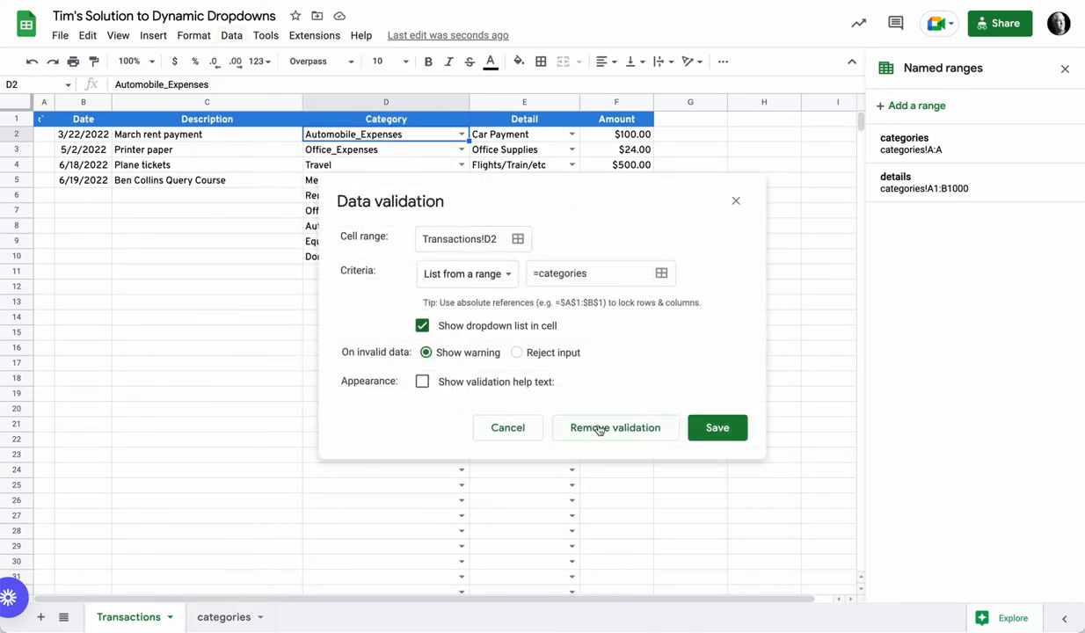
{"action": "left_click", "coordinate": [508, 426]}
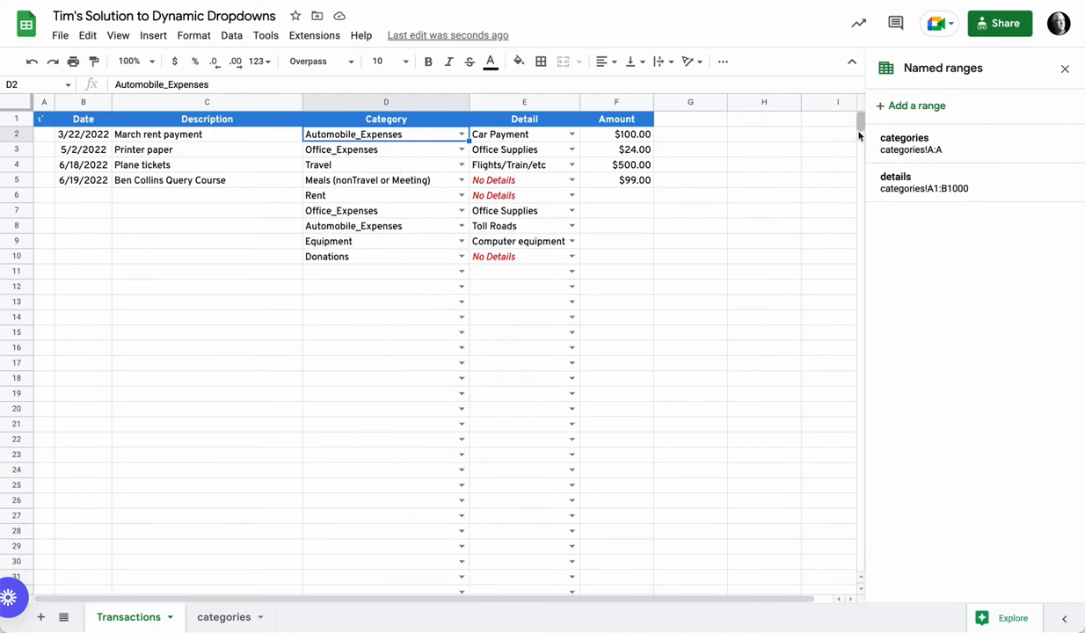
- Inspect the formula in C1 of the categories sheet and compare it with the category cell D2 it references in Transactions
{"action": "left_click_drag", "start_coordinate": [860, 129], "coordinate": [789, 116]}
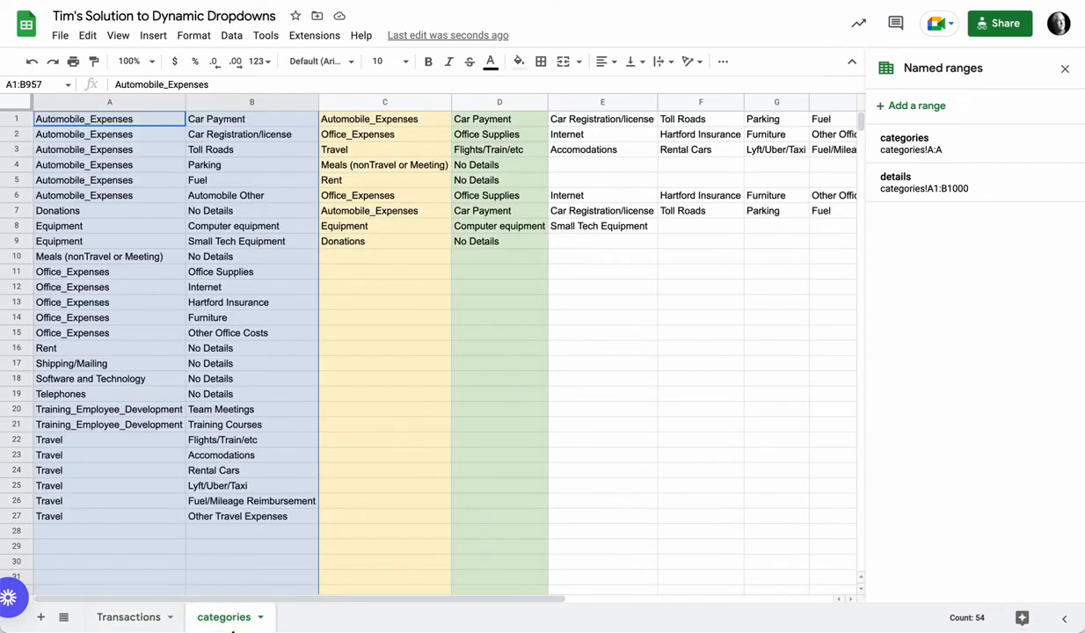
{"action": "left_click", "coordinate": [381, 122]}
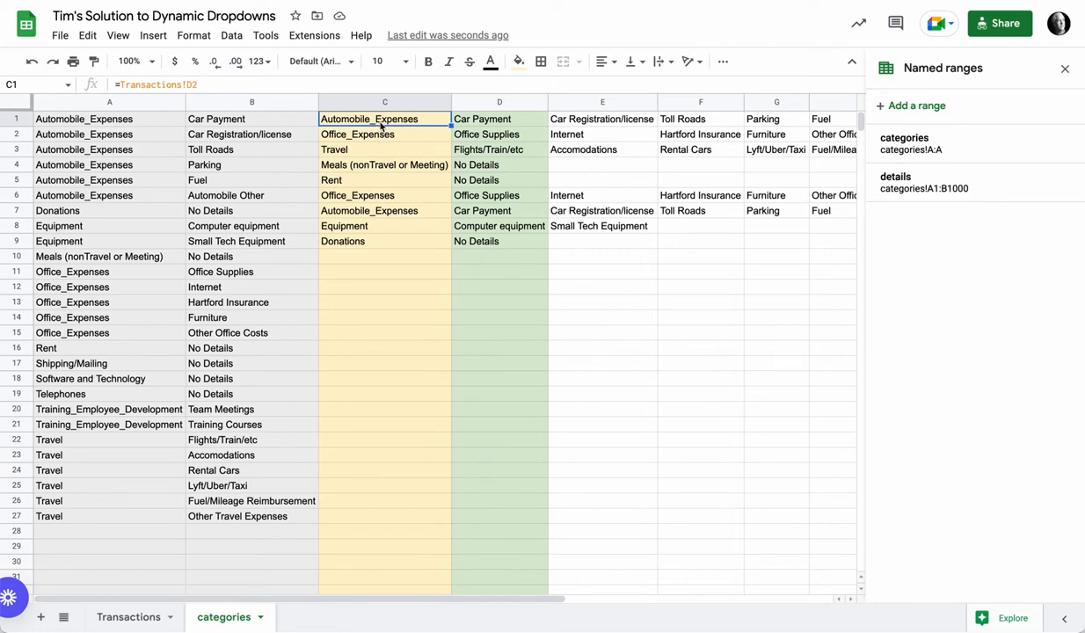
{"action": "left_click", "coordinate": [143, 617]}
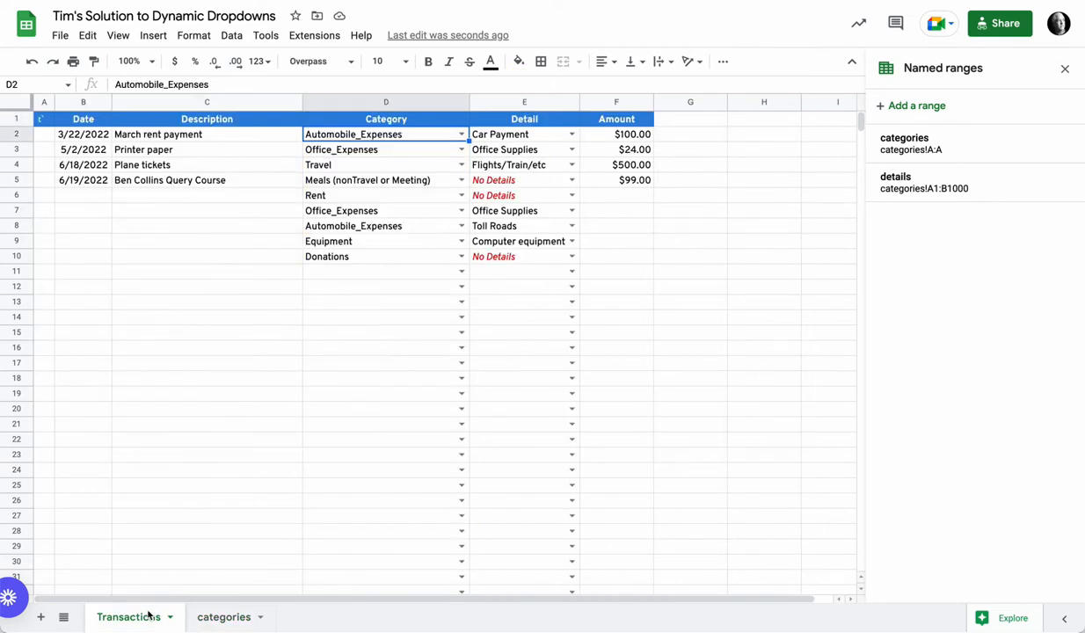
{"action": "left_click", "coordinate": [244, 613]}
- Examine the Transpose(QUERY) formula in D1 against columns A:B and its output across row 1, and close the named ranges list
{"action": "left_click", "coordinate": [502, 122]}
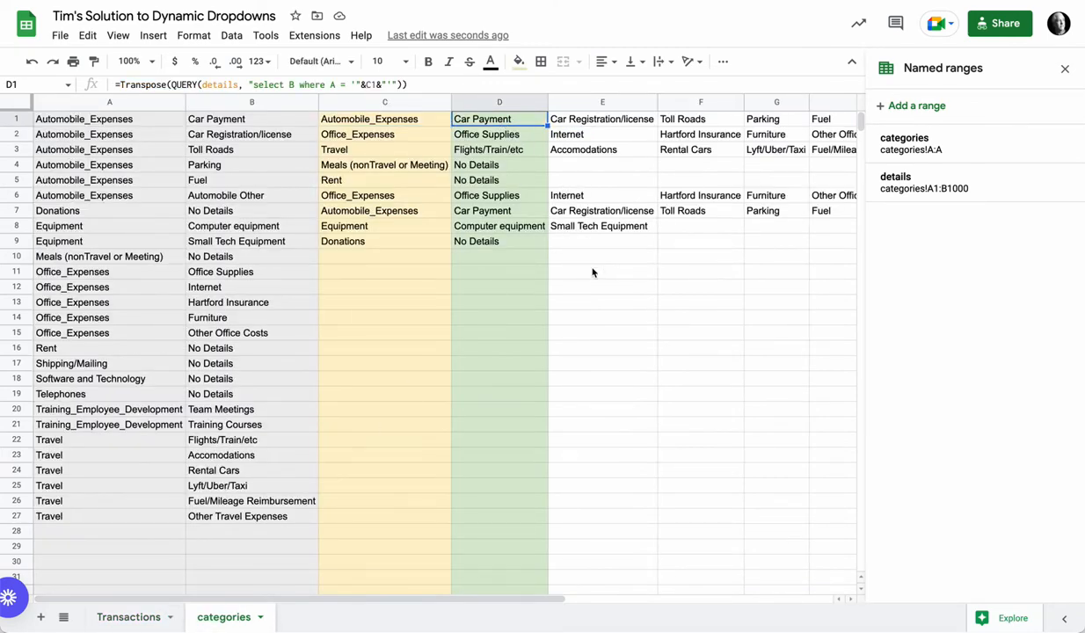
{"action": "left_click", "coordinate": [106, 101]}
{"action": "left_click_drag", "start_coordinate": [204, 114], "coordinate": [256, 113]}
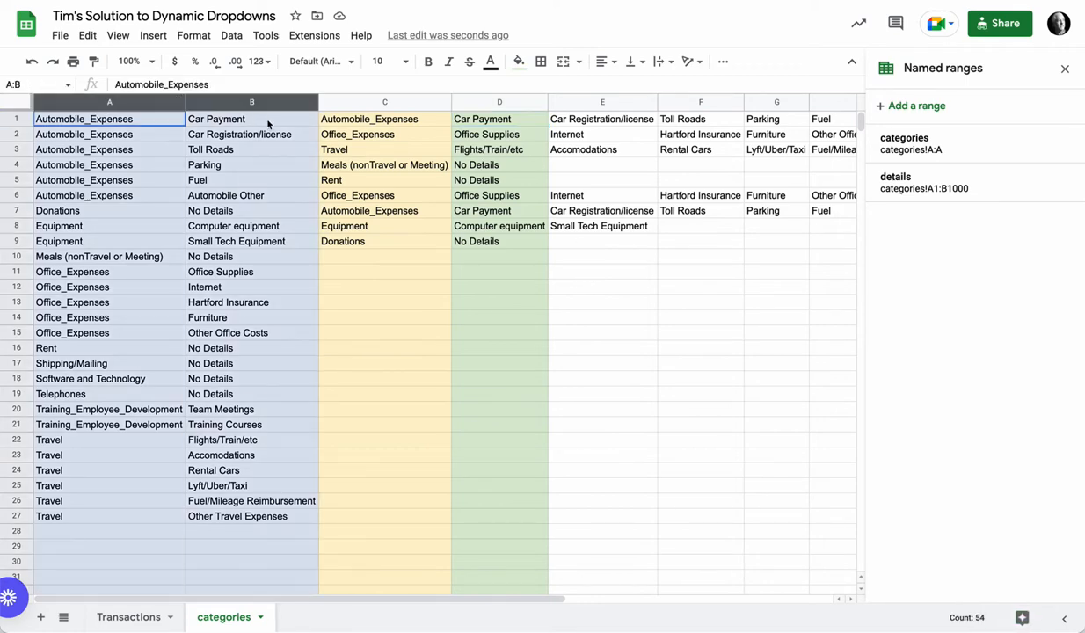
{"action": "left_click", "coordinate": [519, 121]}
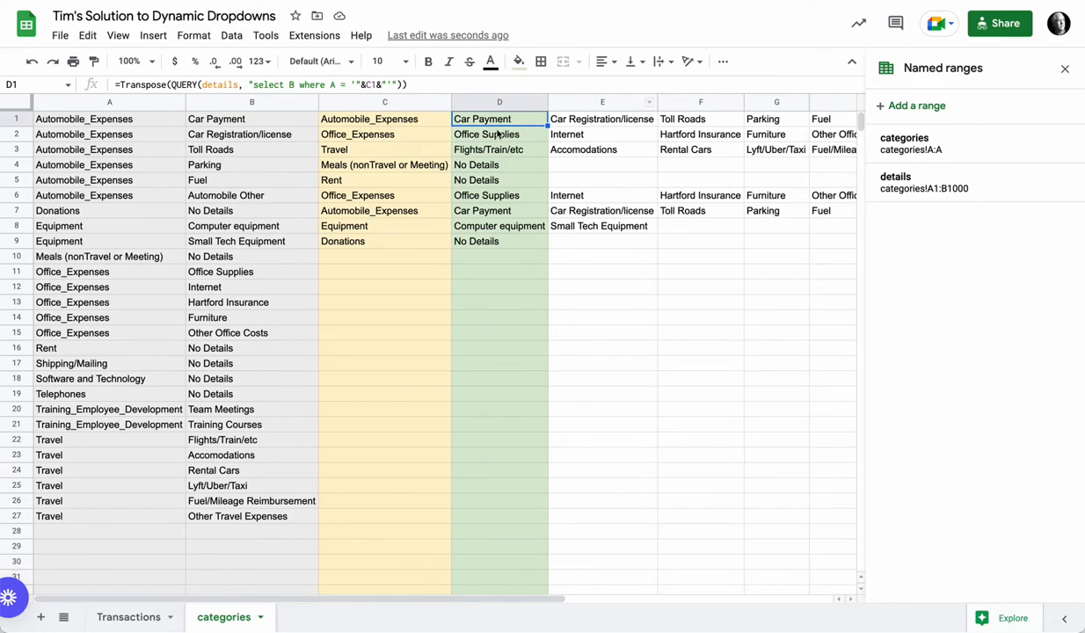
{"action": "scroll", "coordinate": [818, 125], "scroll_direction": "right", "scroll_amount": 2}
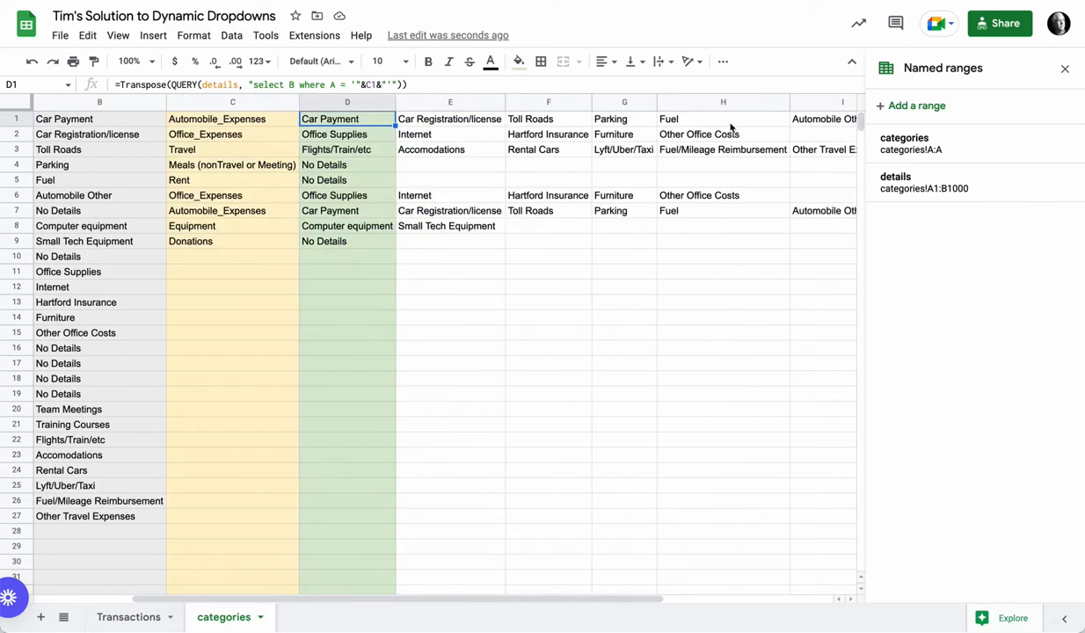
{"action": "scroll", "coordinate": [738, 125], "scroll_direction": "right", "scroll_amount": 2}
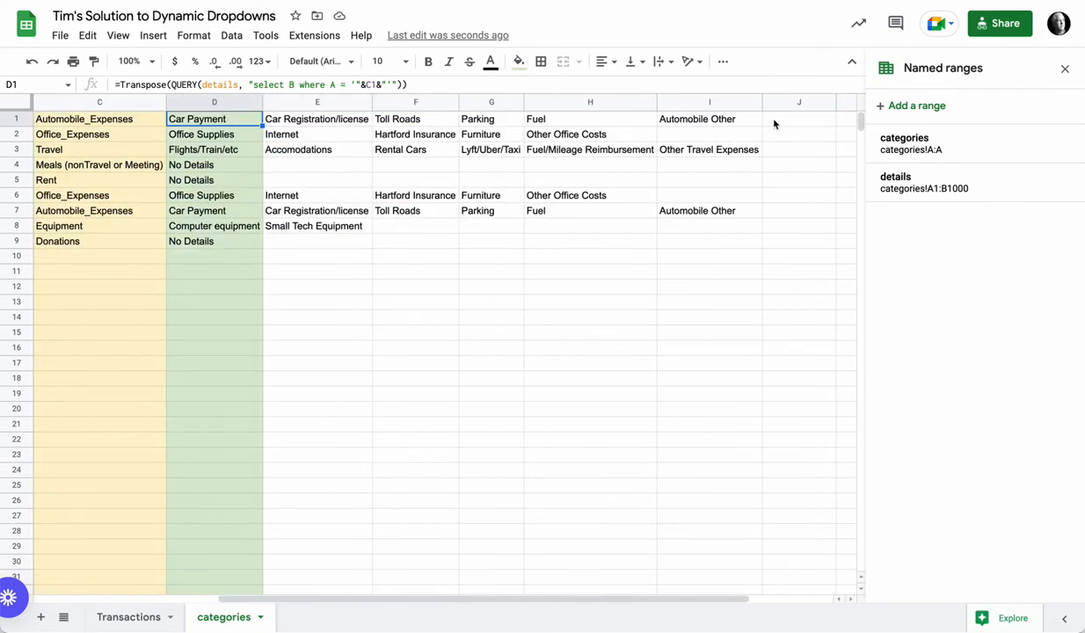
{"action": "scroll", "coordinate": [778, 123], "scroll_direction": "left", "scroll_amount": 4}
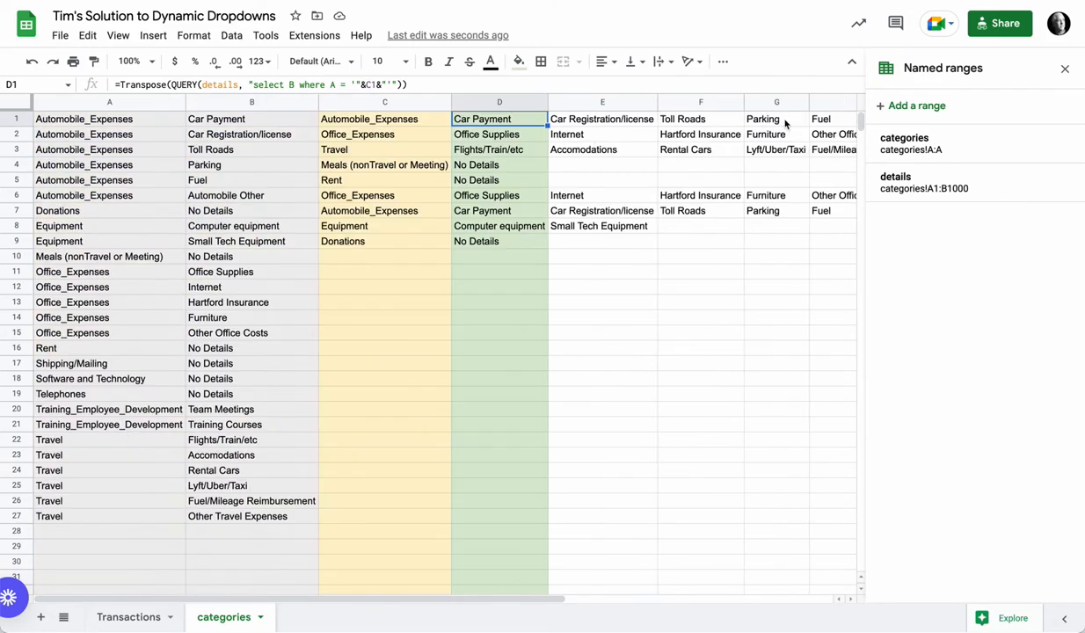
{"action": "left_click", "coordinate": [1065, 69]}
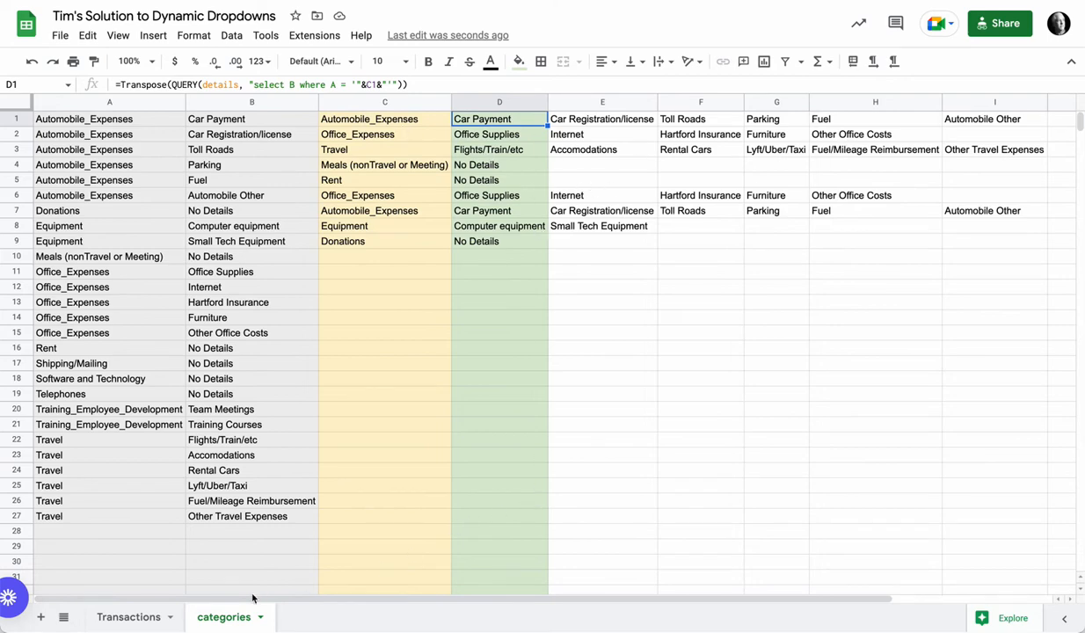
- Review the data validation rule of the detail cell E2 in Transactions, leaving it unmodified
{"action": "left_click", "coordinate": [130, 616]}
{"action": "left_click", "coordinate": [521, 137]}
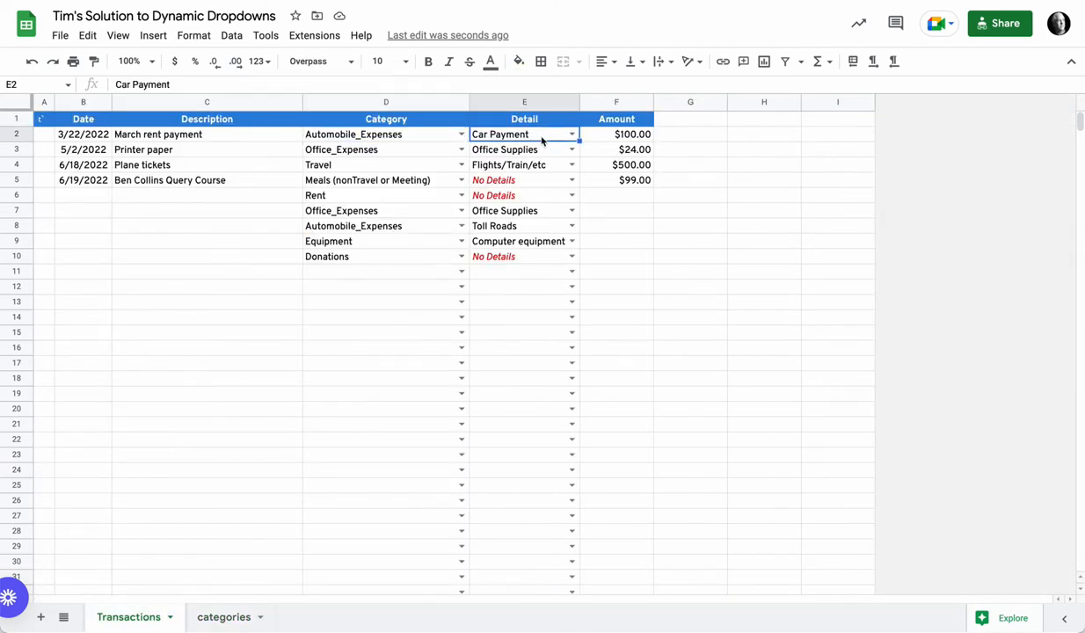
{"action": "left_click", "coordinate": [233, 37]}
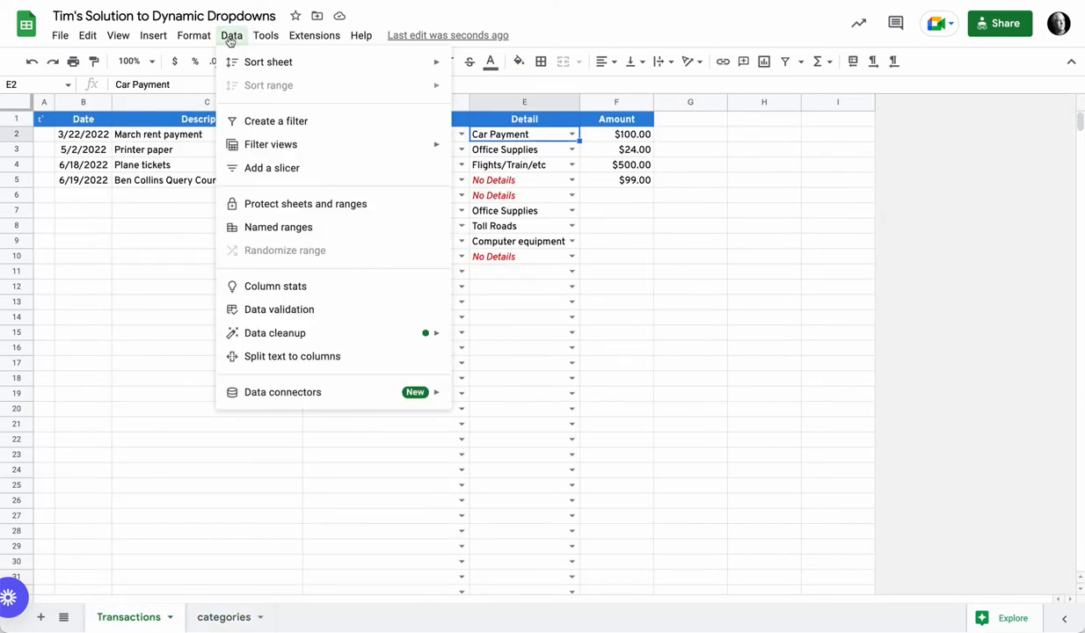
{"action": "left_click", "coordinate": [292, 308]}
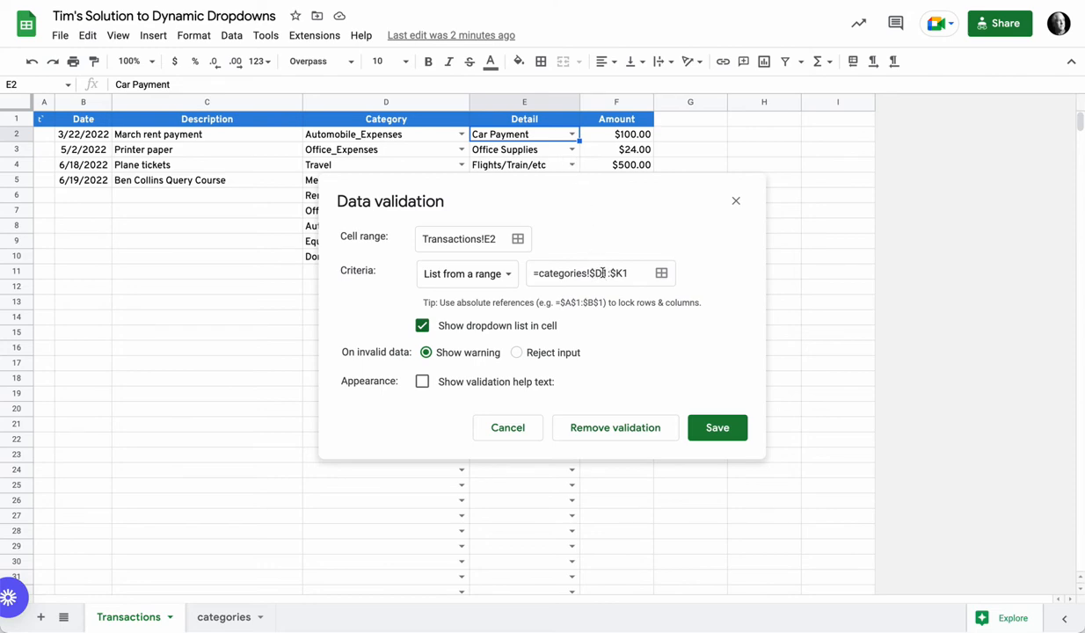
{"action": "left_click", "coordinate": [495, 427]}
- Check which categories range the data validation rule of Transactions E3 uses, and dismiss it without changes
{"action": "left_click", "coordinate": [515, 147]}
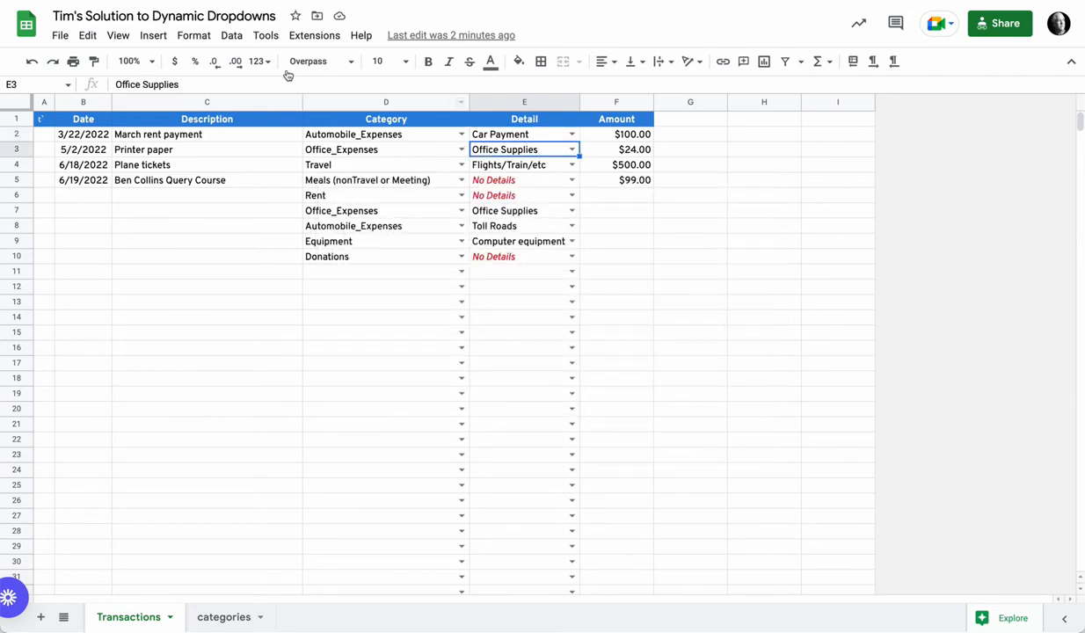
{"action": "left_click", "coordinate": [231, 35]}
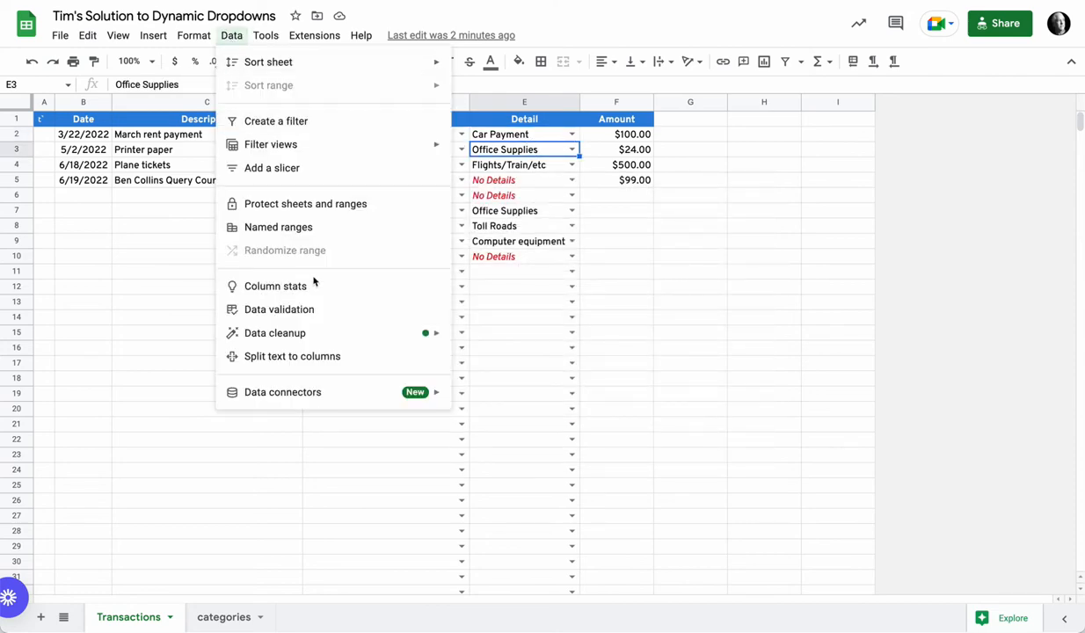
{"action": "left_click", "coordinate": [338, 314]}
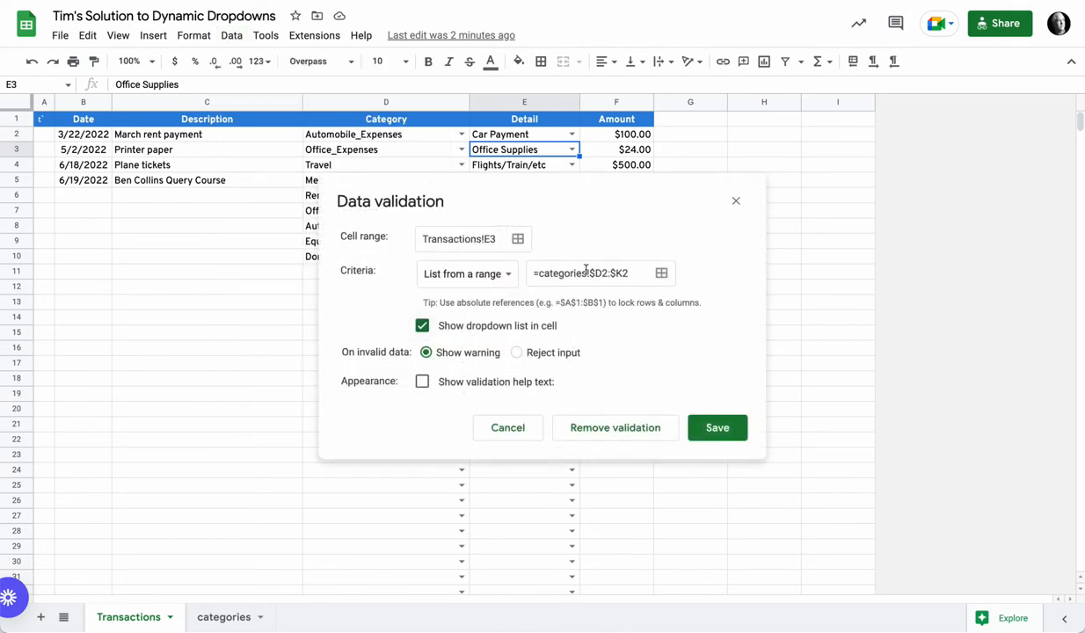
{"action": "left_click", "coordinate": [509, 427]}
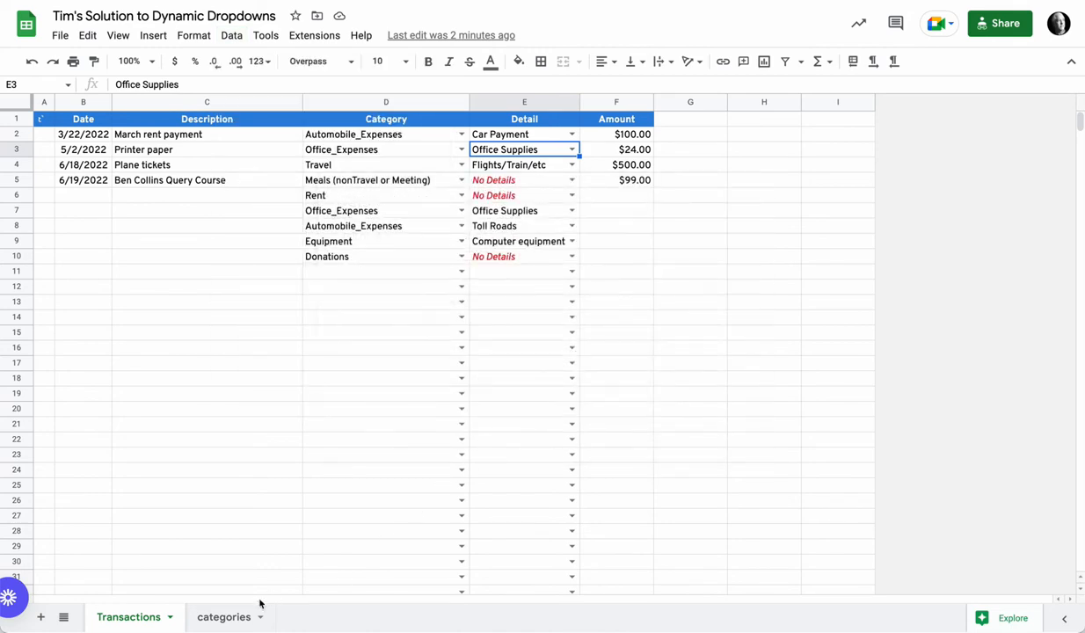
- Examine the transposed detail rows from column D through K on the categories sheet, and recheck the formula in C1
{"action": "left_click", "coordinate": [222, 616]}
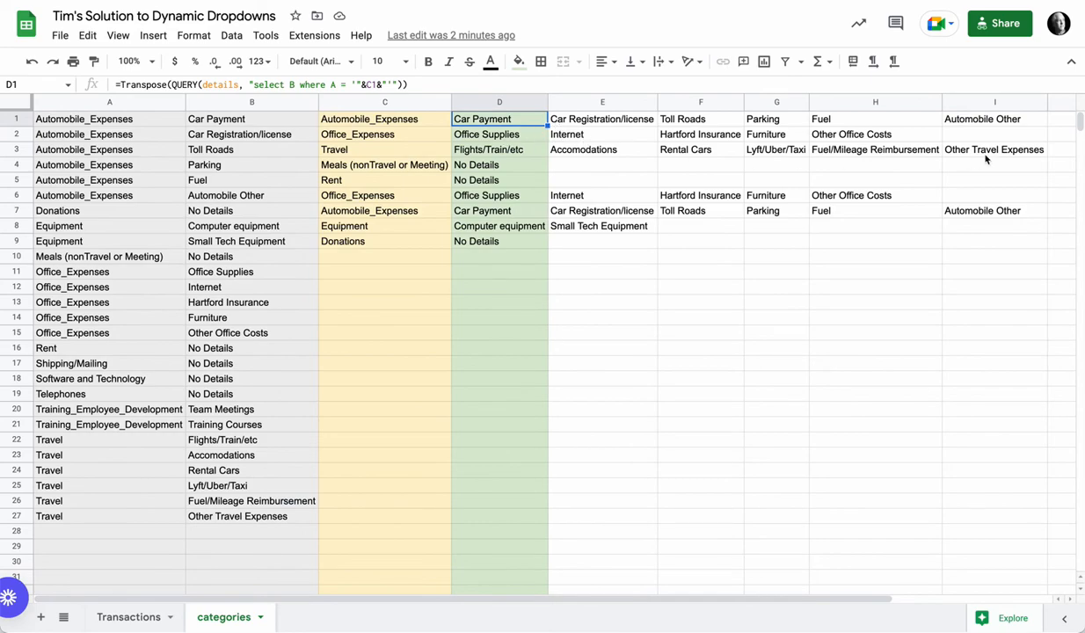
{"action": "scroll", "coordinate": [983, 159], "scroll_direction": "right", "scroll_amount": 3}
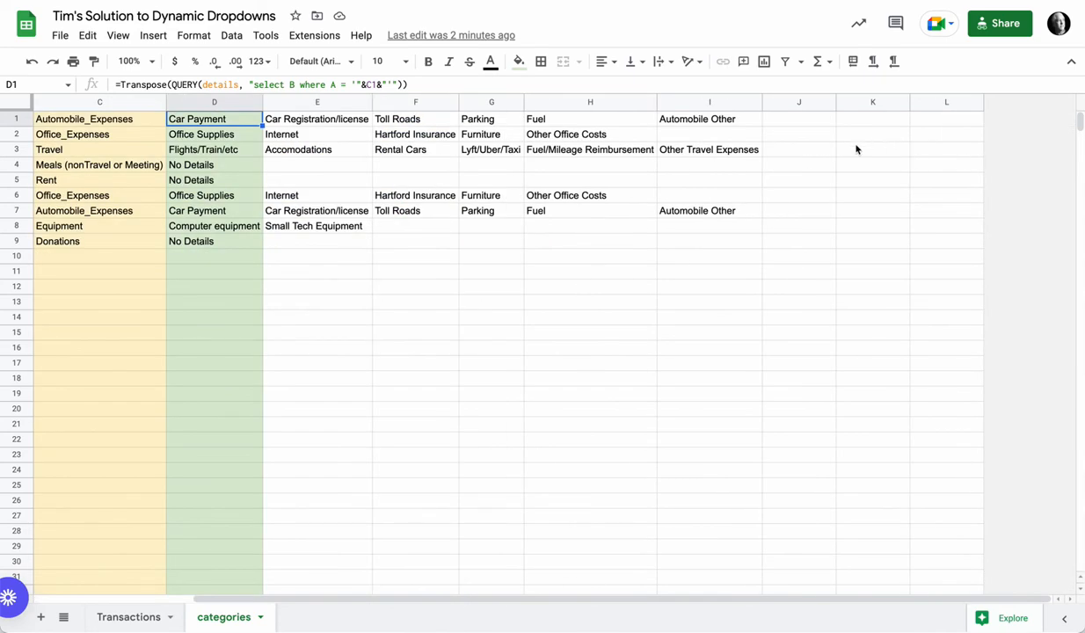
{"action": "scroll", "coordinate": [857, 150], "scroll_direction": "left", "scroll_amount": 3}
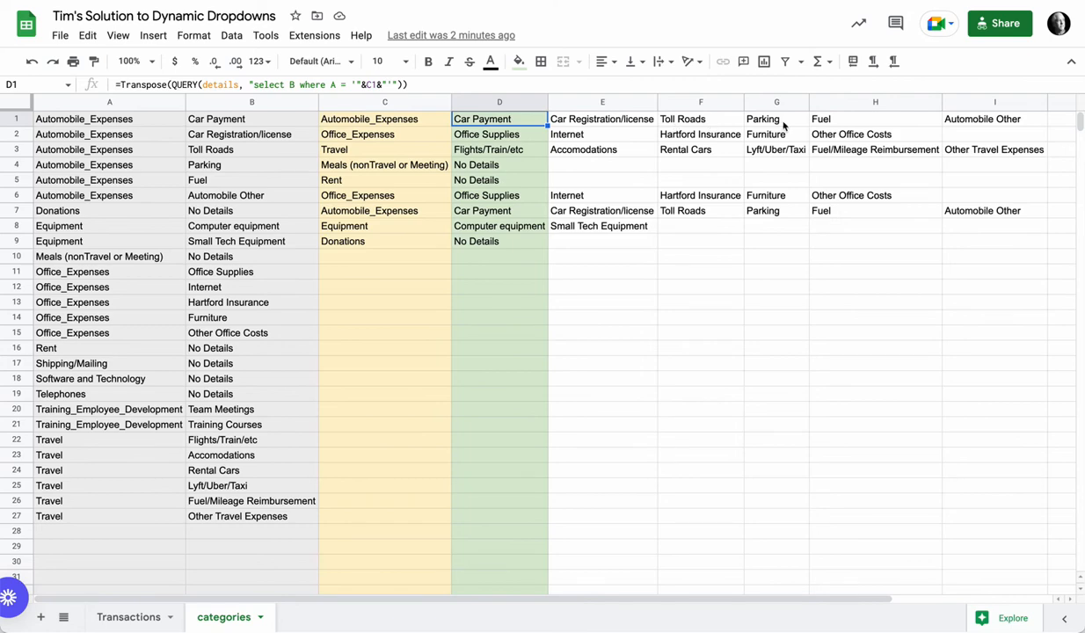
{"action": "scroll", "coordinate": [941, 129], "scroll_direction": "right", "scroll_amount": 2}
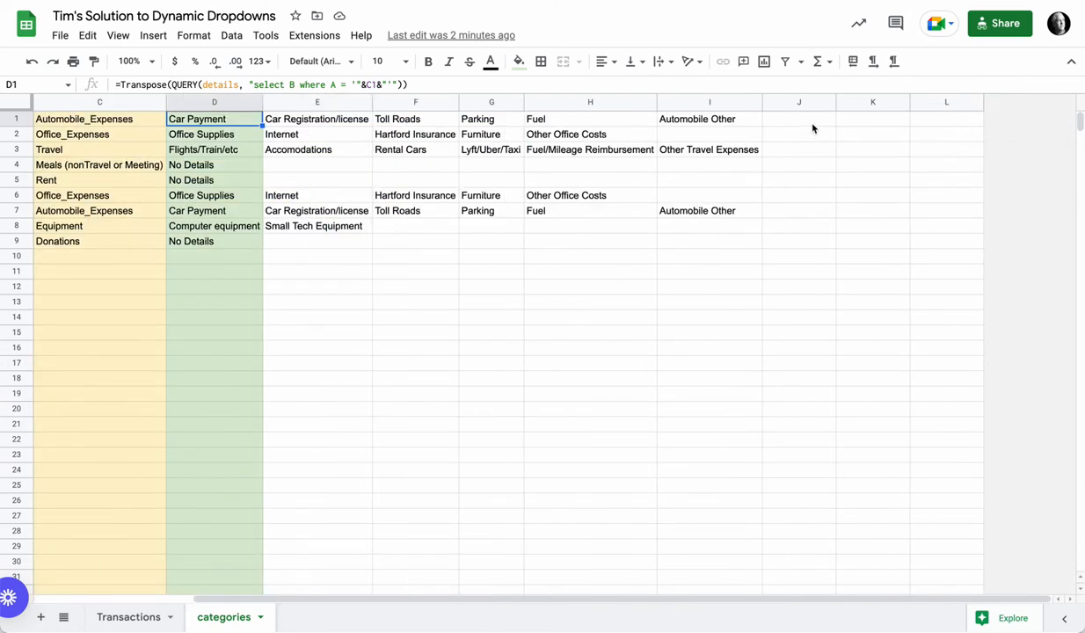
{"action": "scroll", "coordinate": [816, 180], "scroll_direction": "left", "scroll_amount": 2}
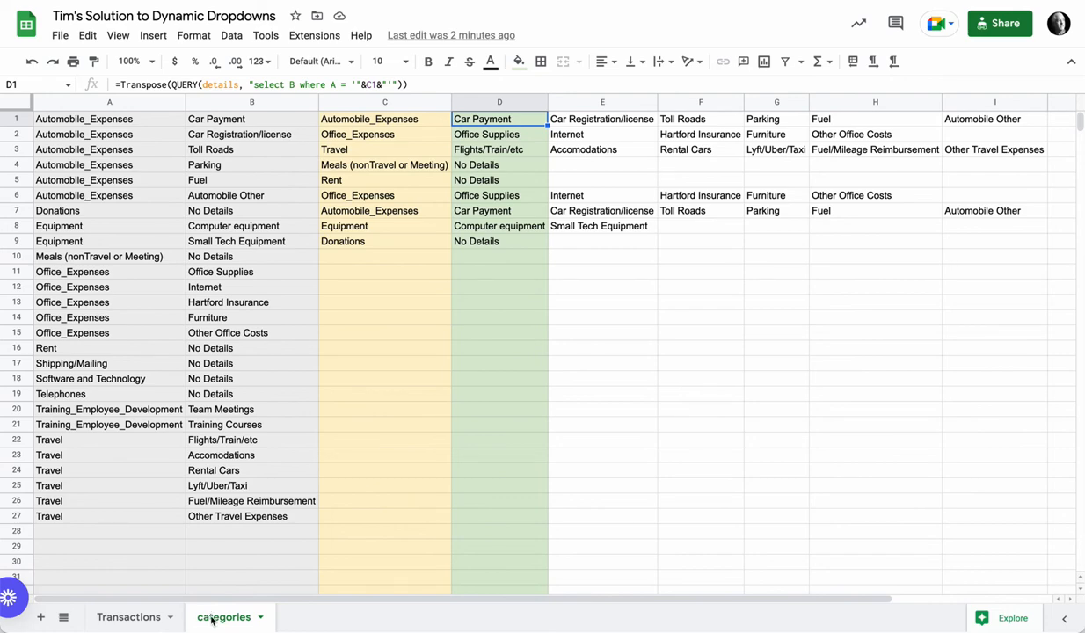
{"action": "left_click", "coordinate": [380, 121]}
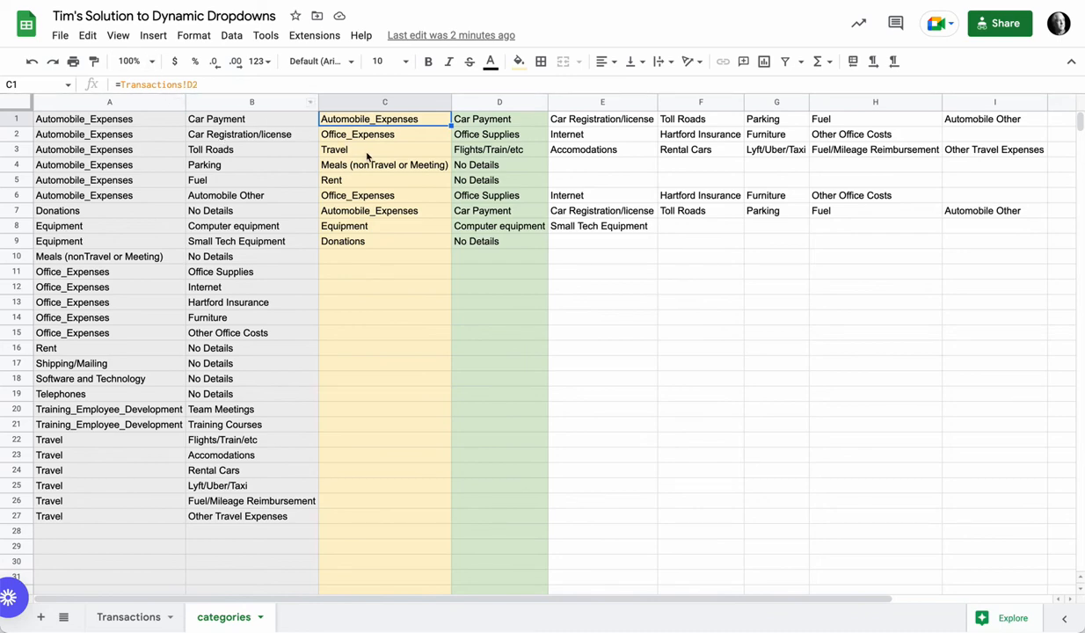
- Choose Equipment as the category in cell D11 of the Transactions sheet
{"action": "left_click", "coordinate": [130, 617]}
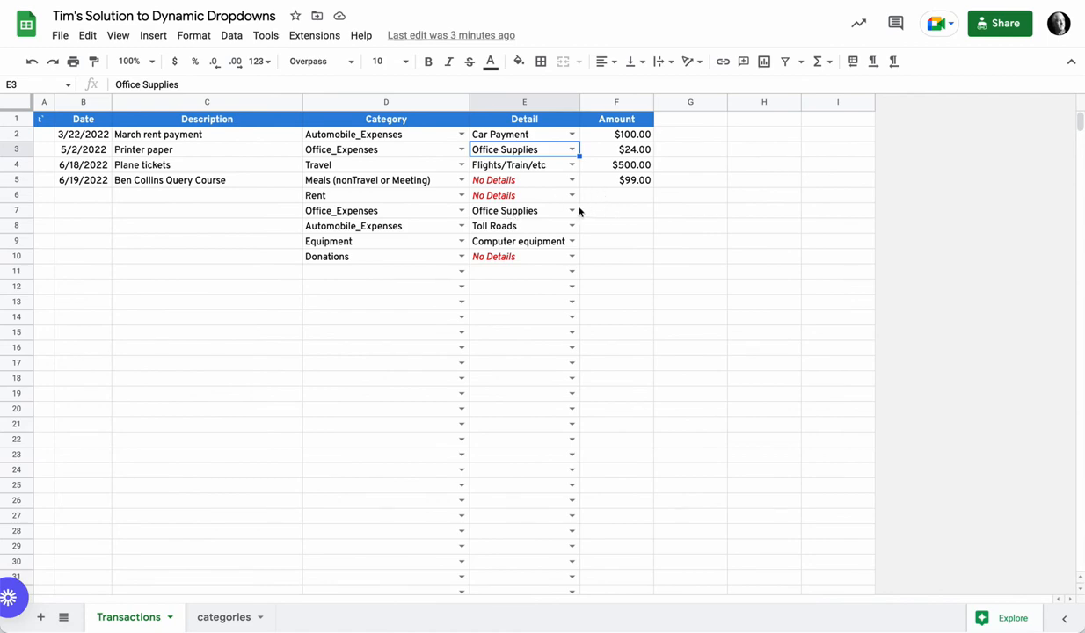
{"action": "left_click", "coordinate": [461, 273]}
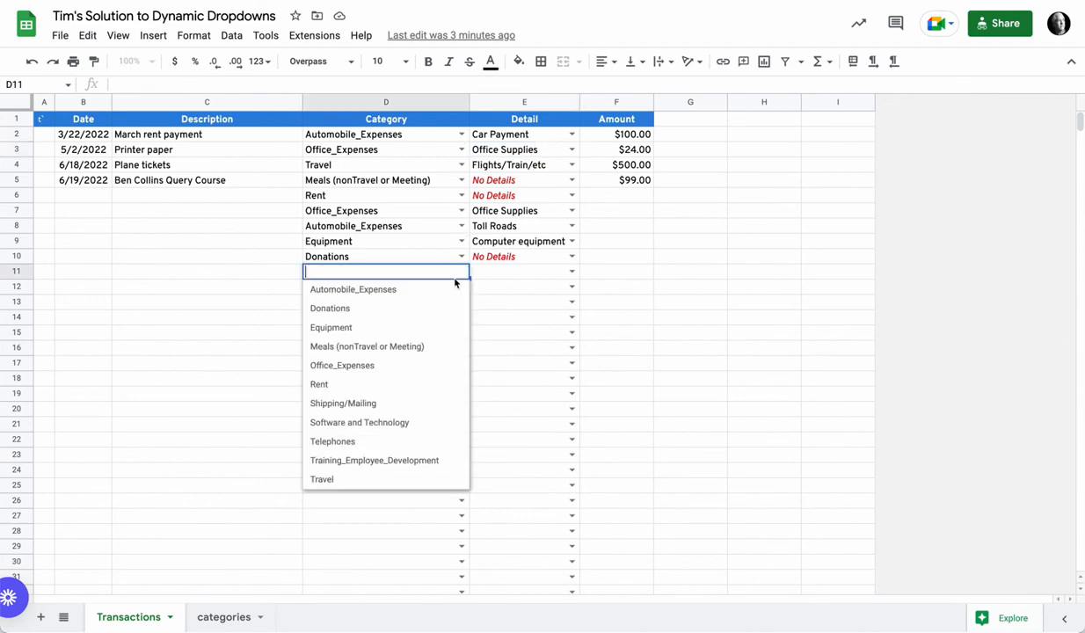
{"action": "left_click", "coordinate": [361, 315]}
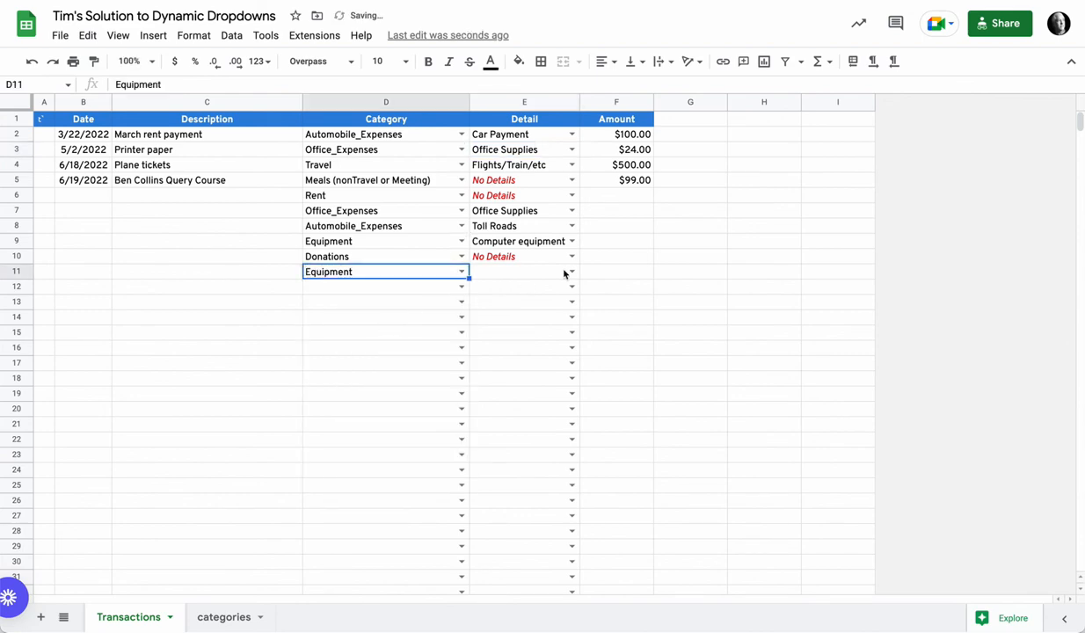
- Choose Computer equipment as the detail in cell E11 of the Transactions sheet
{"action": "left_click", "coordinate": [567, 271]}
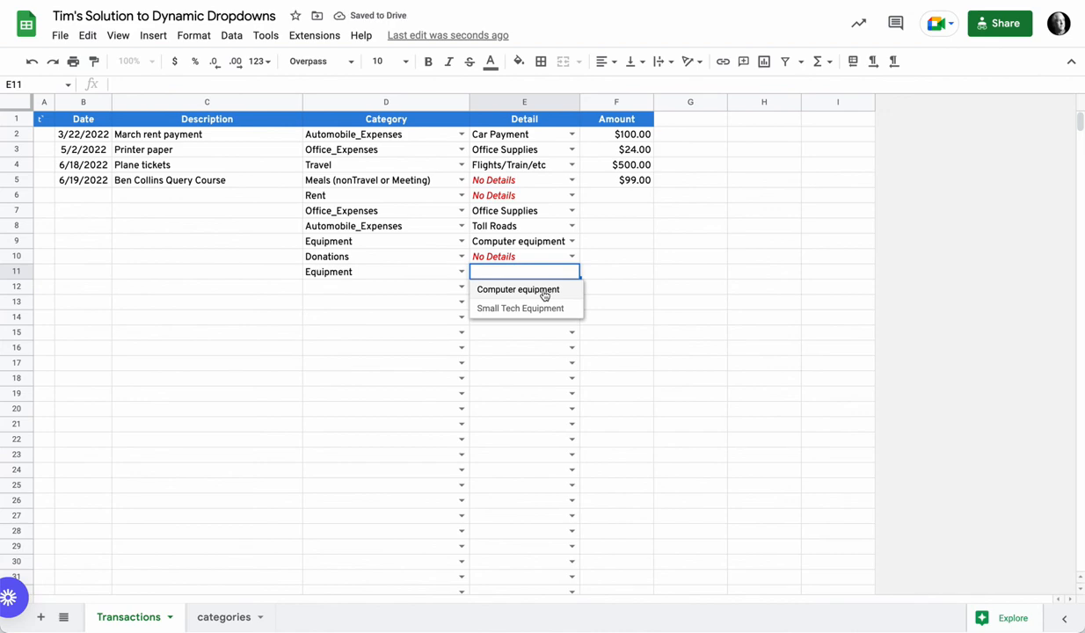
{"action": "left_click", "coordinate": [544, 293]}
{"action": "double_click", "coordinate": [571, 289]}
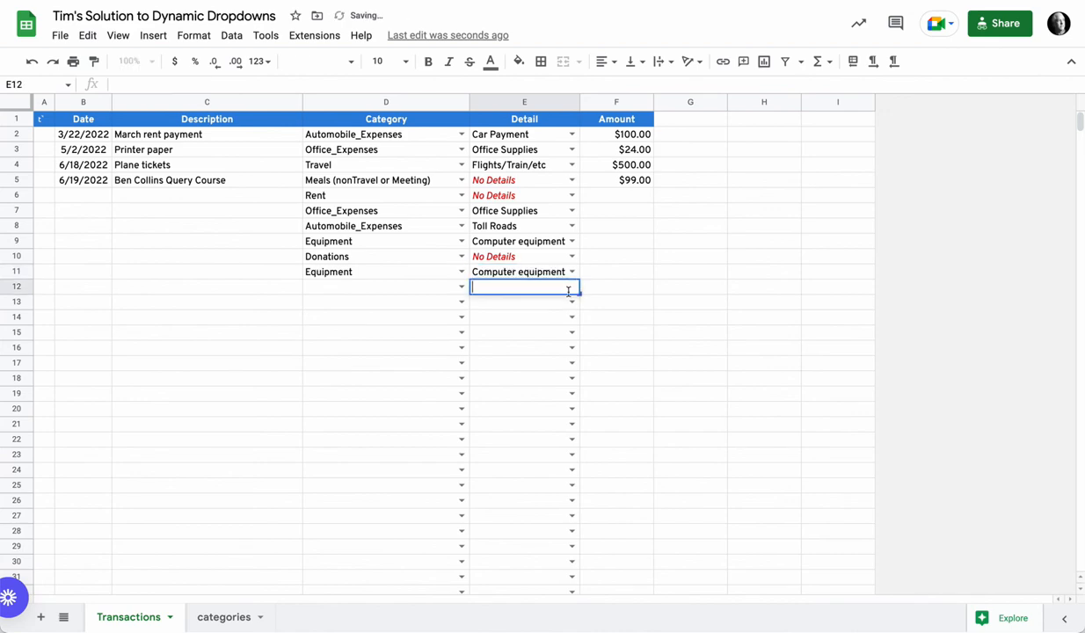
- Set row 12's category to Meals (nonTravel or Meeting) and its detail to No Details
{"action": "left_click", "coordinate": [461, 286]}
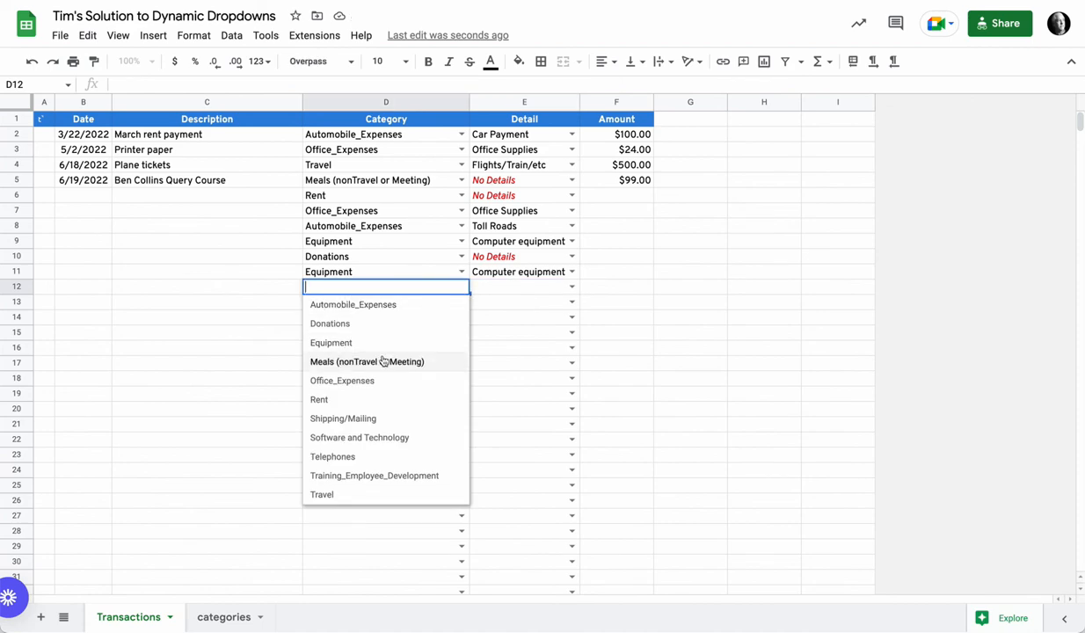
{"action": "left_click", "coordinate": [383, 362]}
{"action": "left_click", "coordinate": [550, 286]}
{"action": "left_click", "coordinate": [556, 305]}
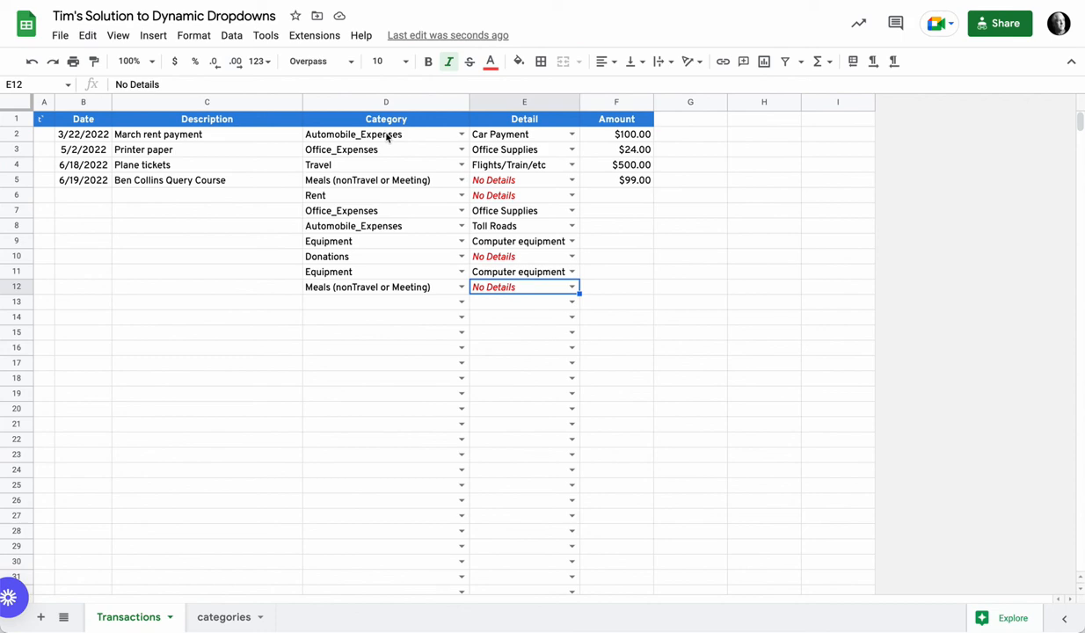
- Compare the Transactions entries with the mirrored categories and transposed details on the categories sheet, ending back on Transactions
{"action": "left_click", "coordinate": [227, 618]}
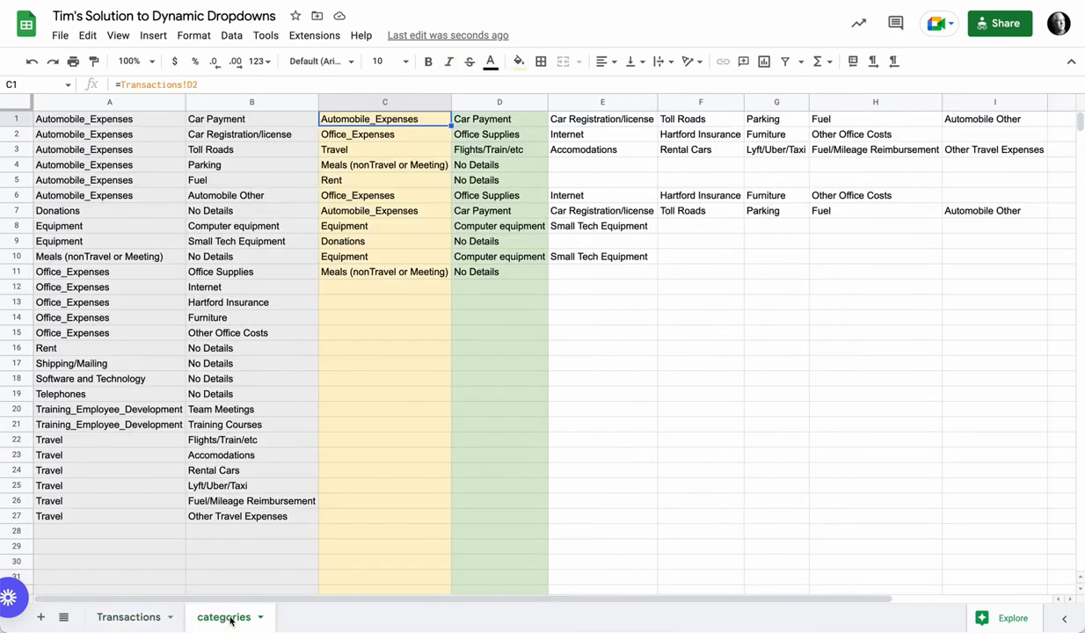
{"action": "left_click", "coordinate": [136, 620]}
{"action": "left_click", "coordinate": [204, 619]}
{"action": "left_click", "coordinate": [144, 620]}
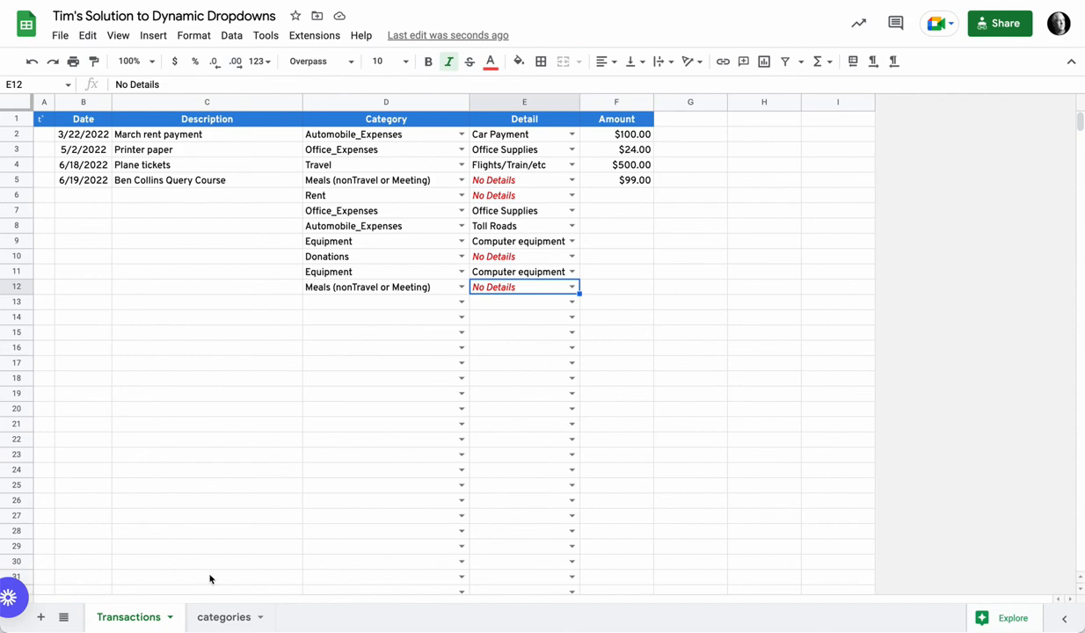
{"action": "left_click", "coordinate": [225, 619]}
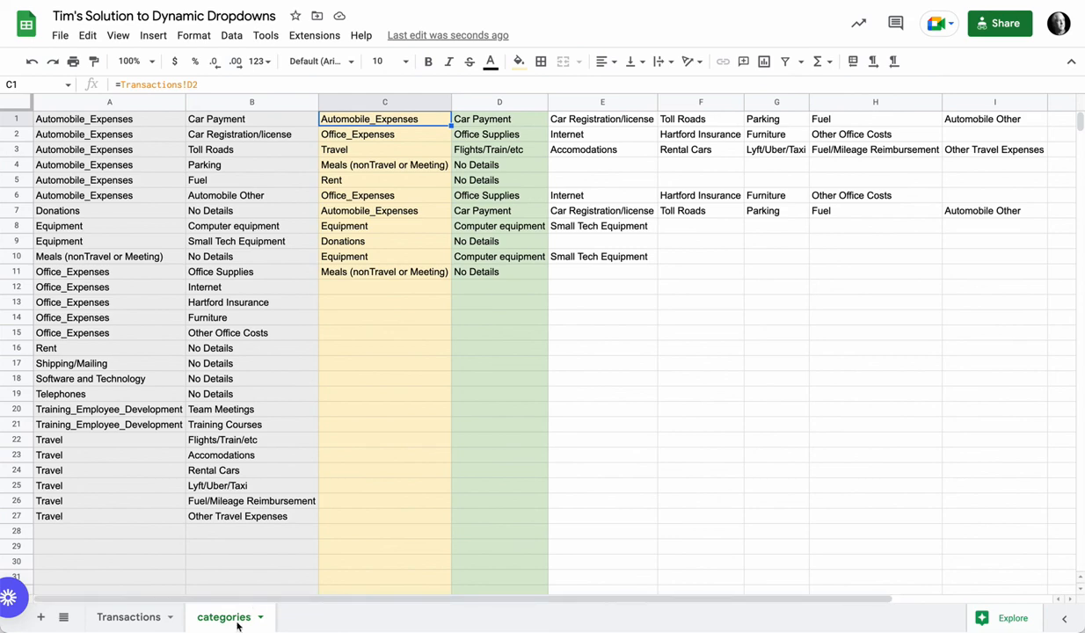
{"action": "left_click", "coordinate": [130, 618]}
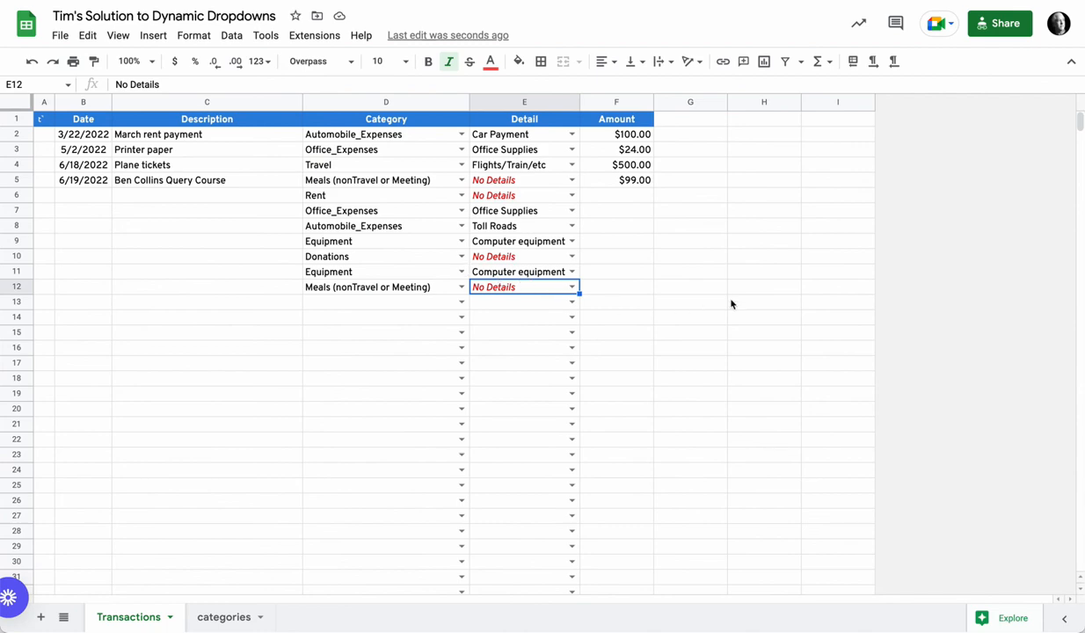